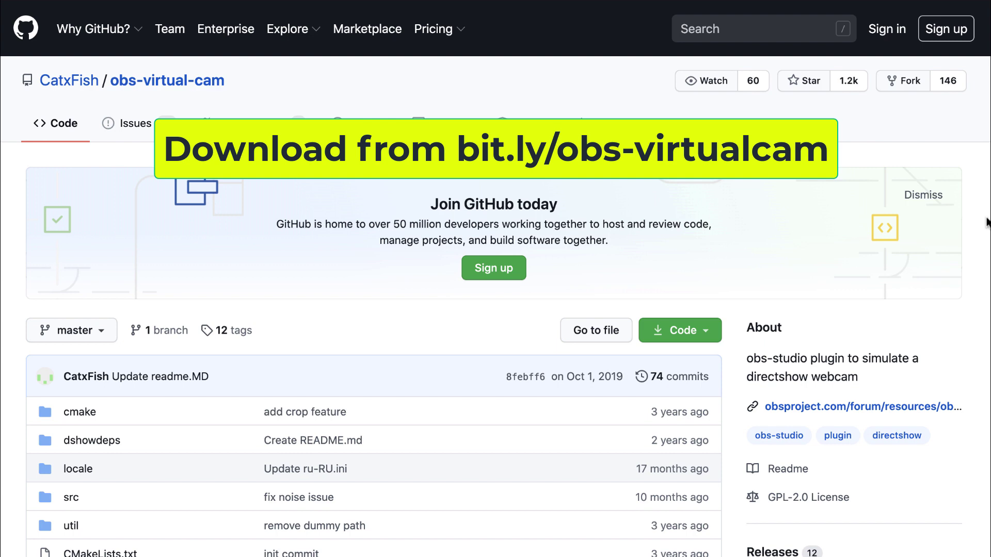
Step: Scroll the obs-virtual-cam readme down to the Install section showing the 32bit and 64bit regsvr32 commands
scroll(987, 222, down, 5)
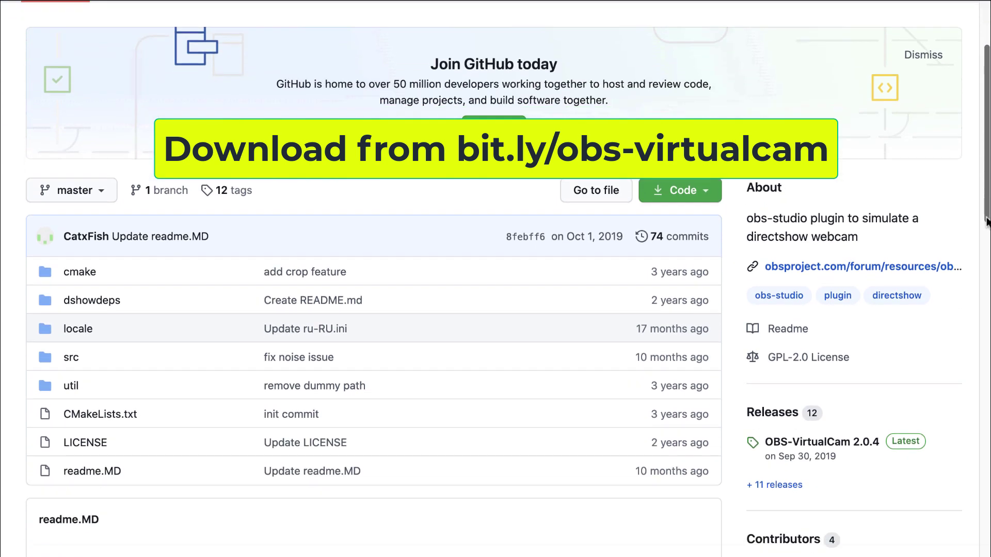
scroll(986, 222, down, 5)
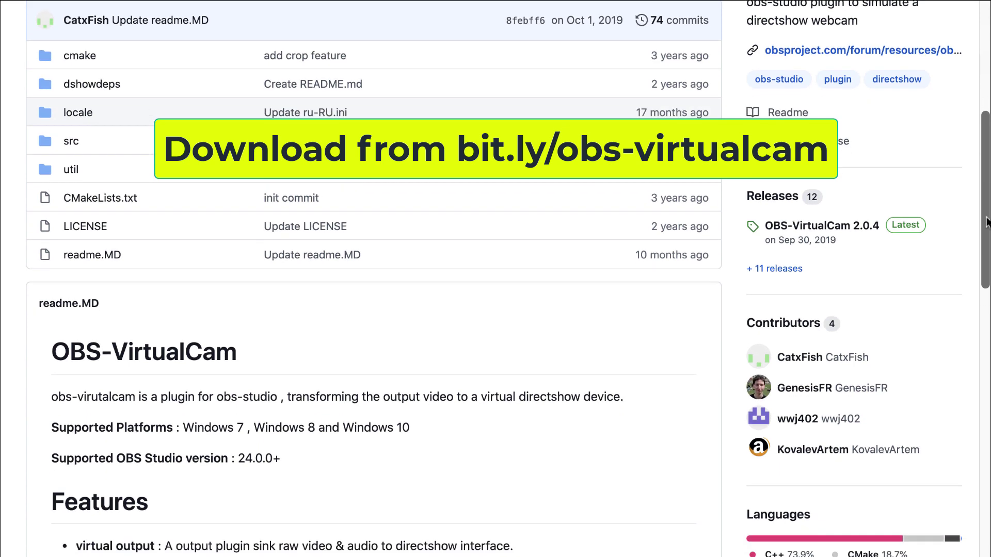
scroll(987, 222, down, 1)
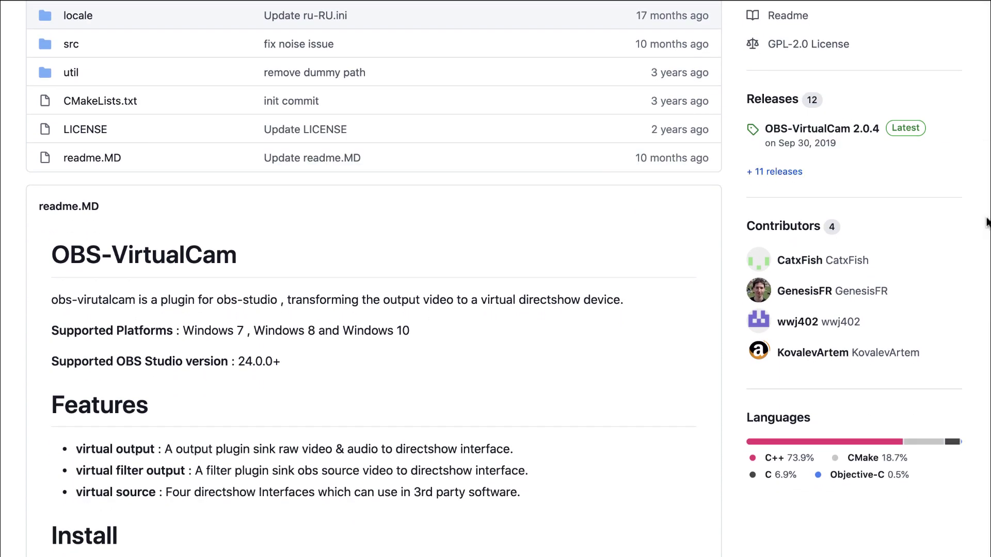
scroll(987, 222, down, 1)
scroll(986, 222, down, 3)
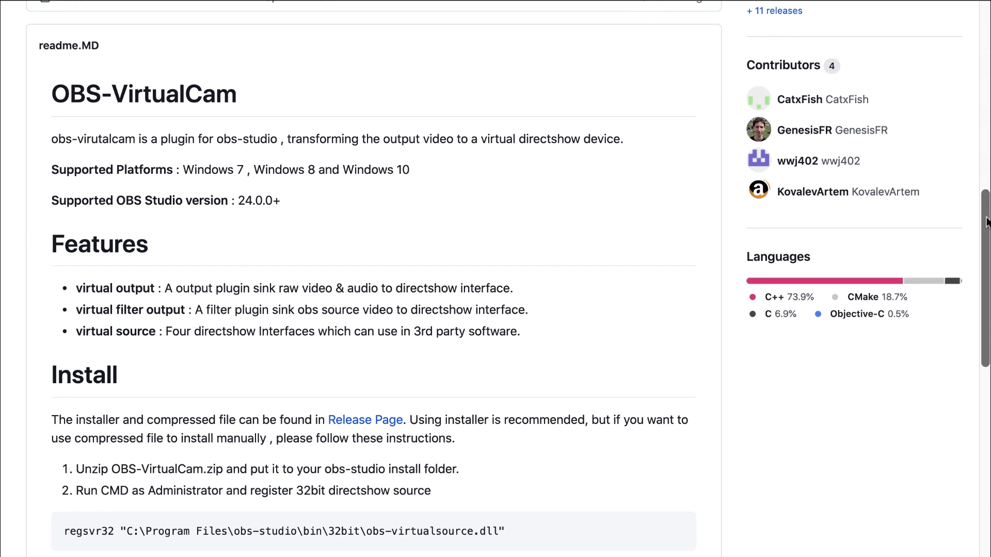
scroll(987, 222, down, 2)
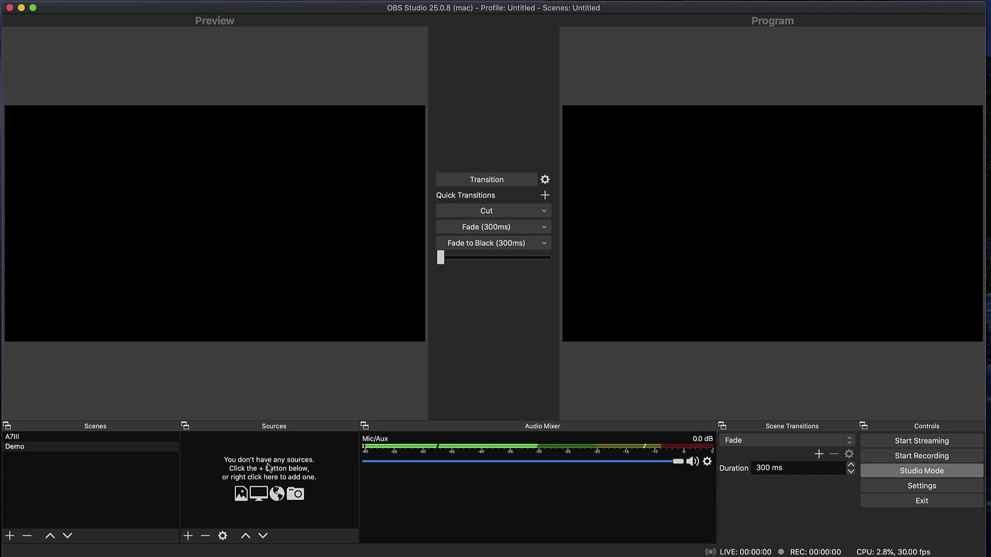
click(188, 536)
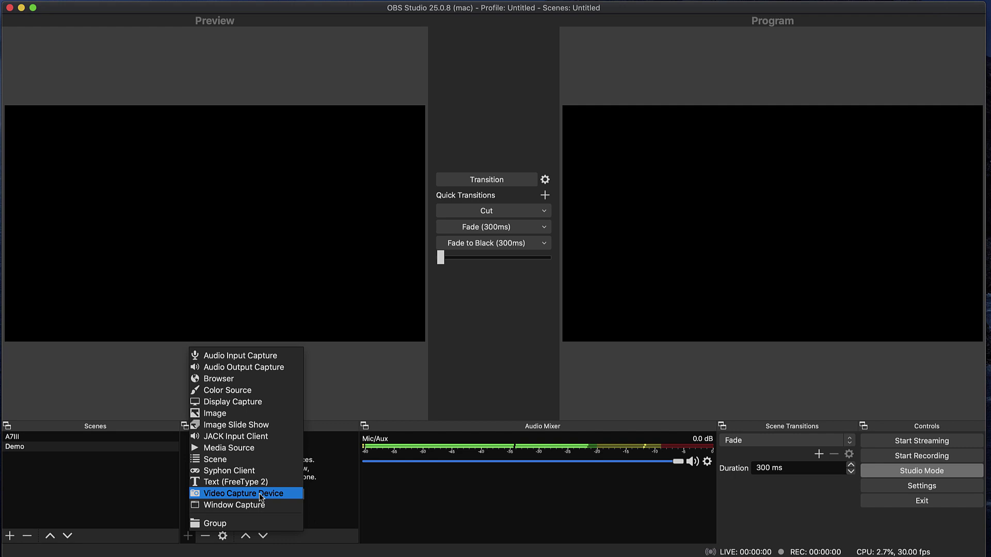
click(337, 416)
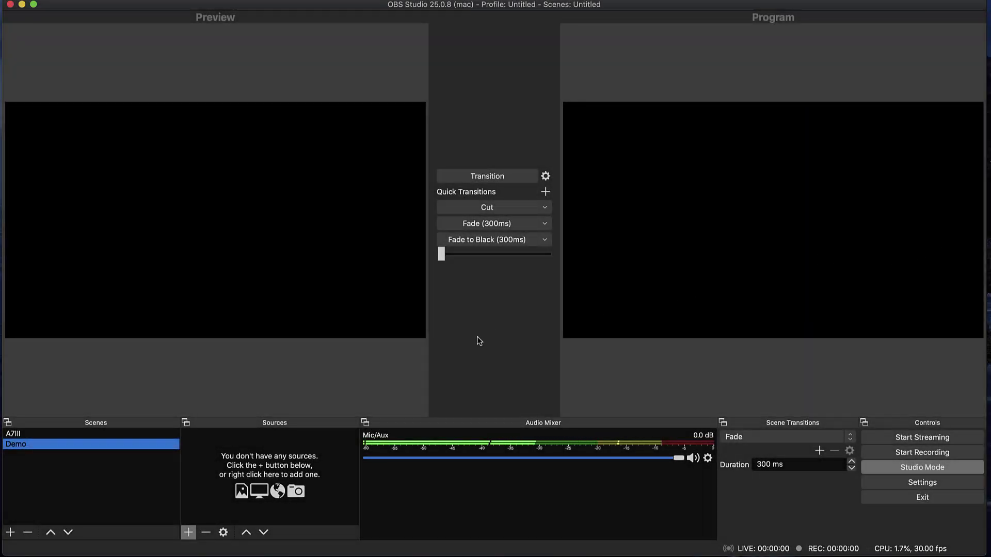
click(119, 434)
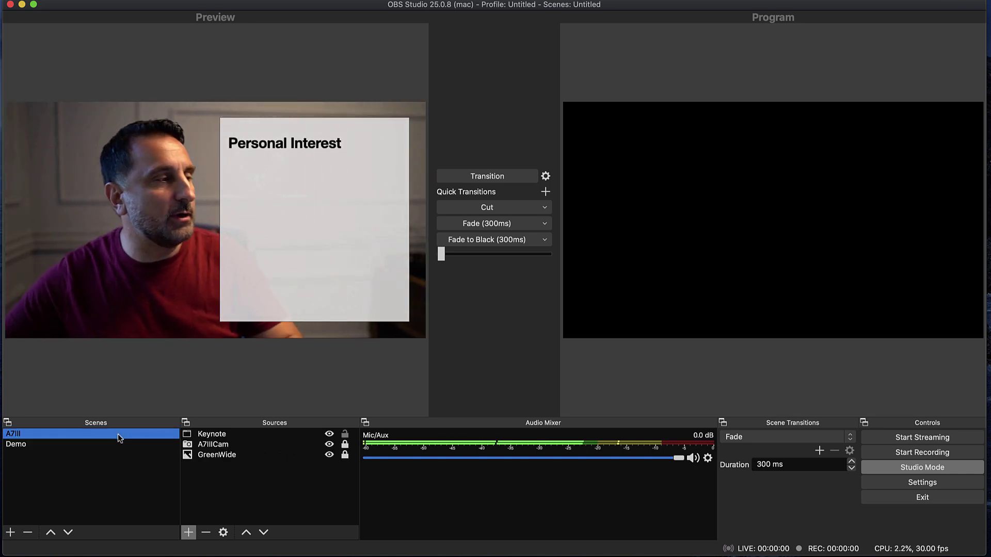
click(116, 445)
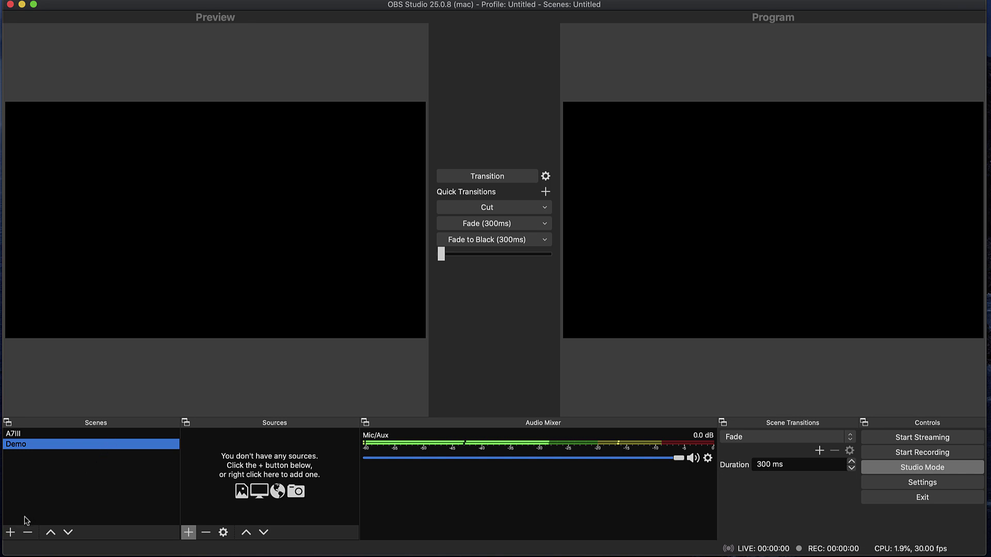
click(11, 532)
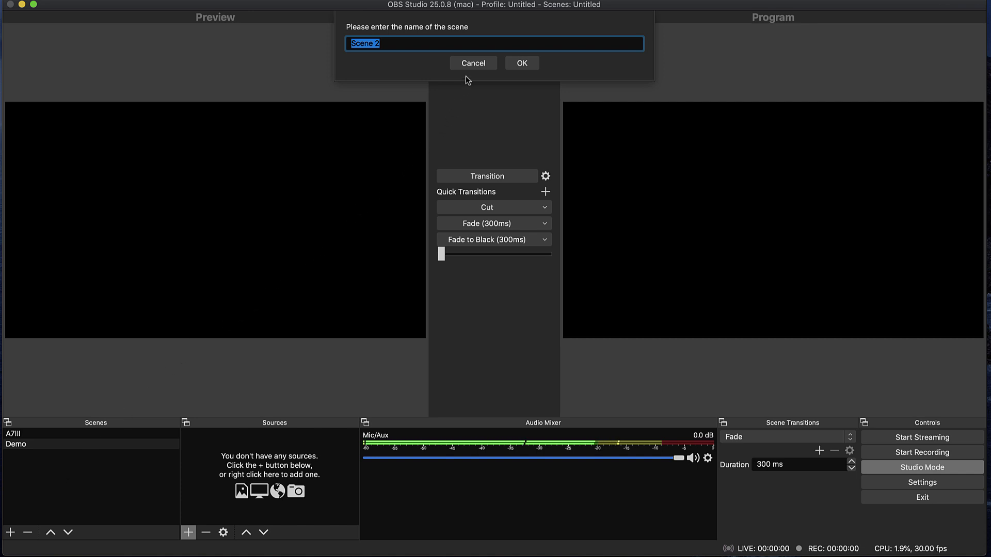
click(469, 63)
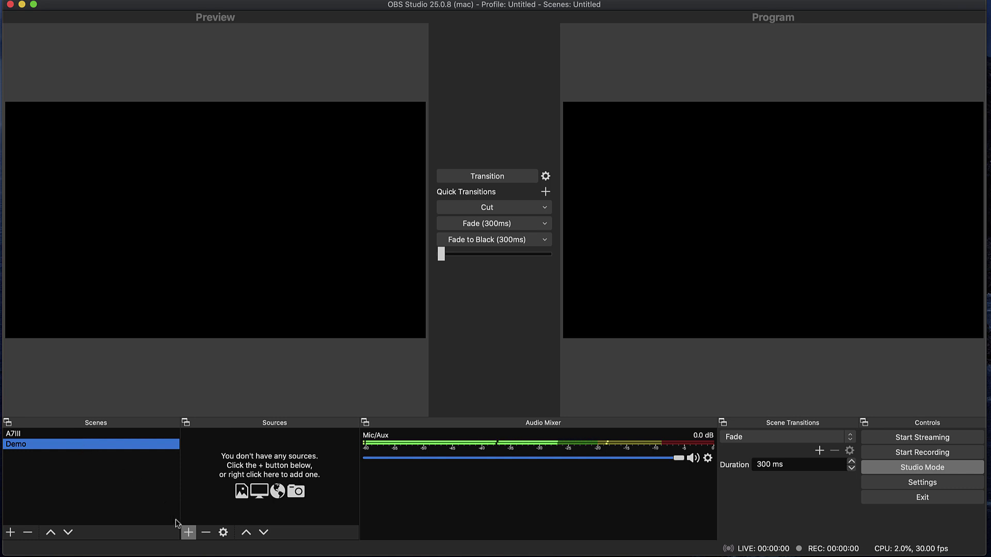
Step: Add the existing A7IIICam video capture source to Demo, shrink it, and move it near the top
click(188, 532)
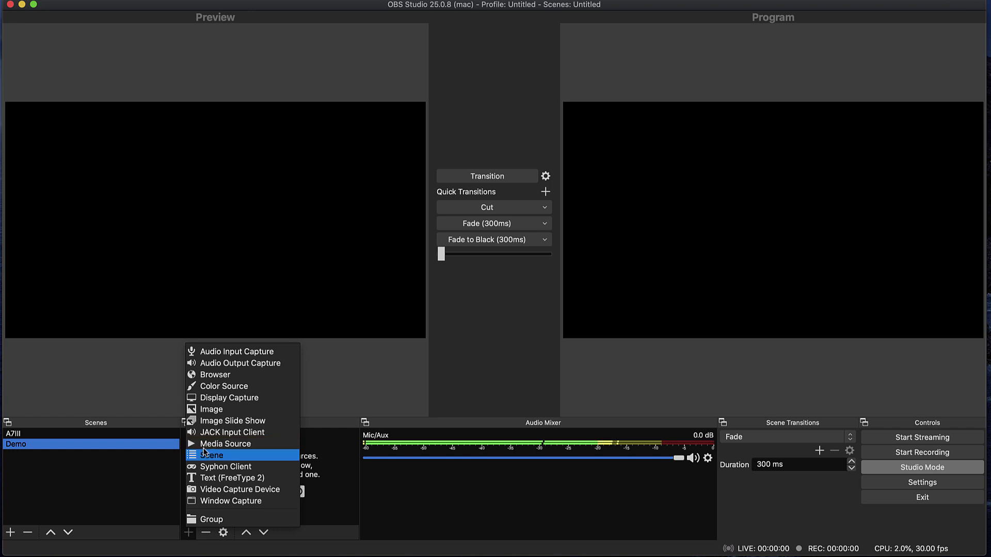
click(208, 495)
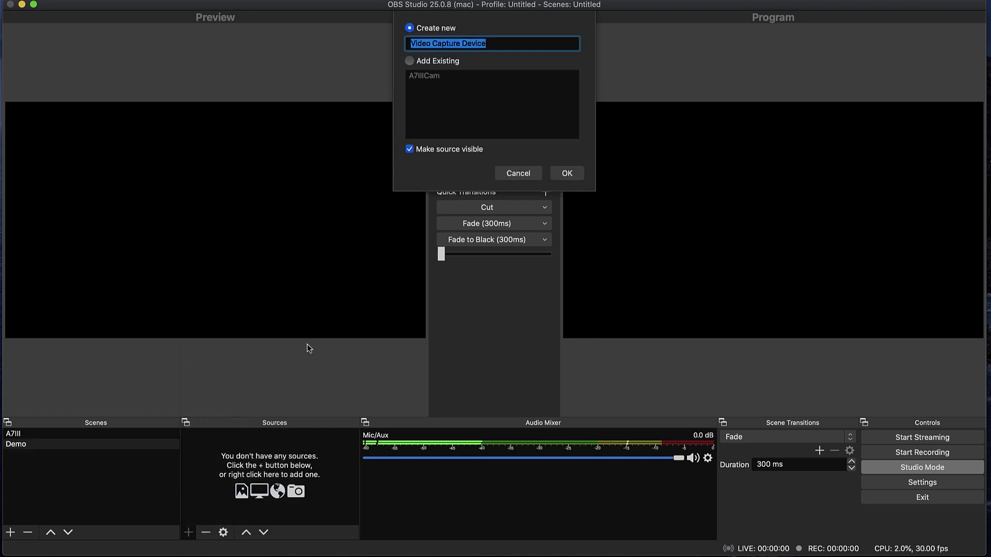
click(410, 61)
click(417, 76)
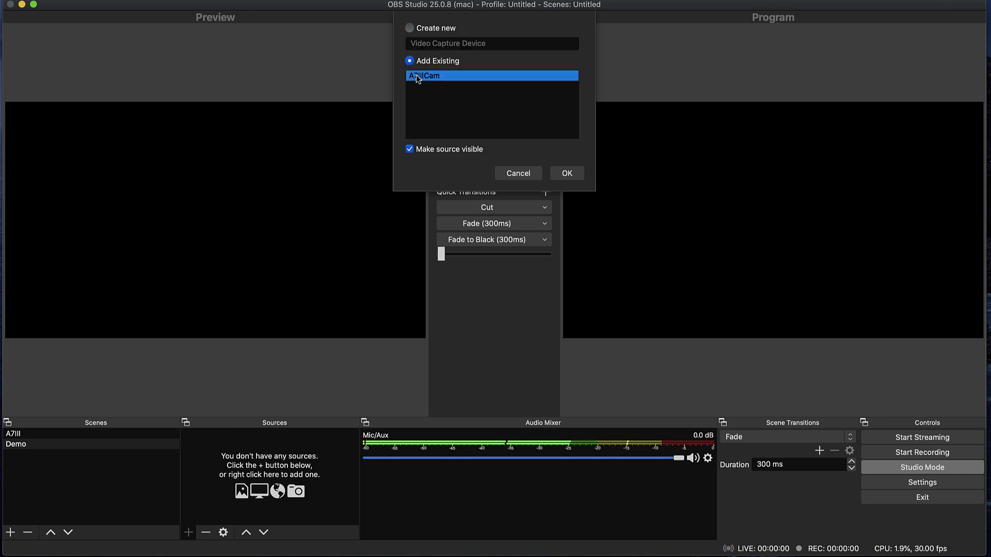
click(558, 176)
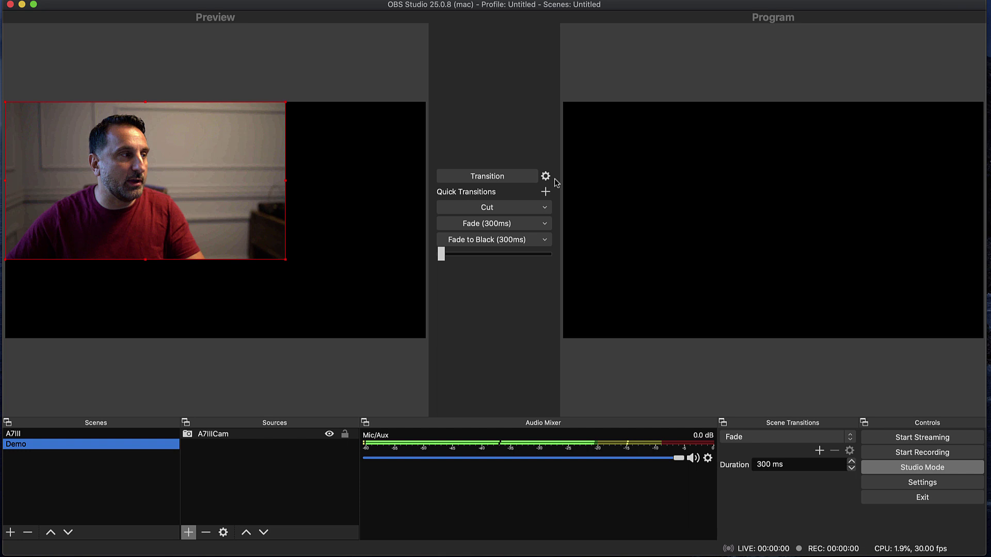
drag(284, 259, 168, 194)
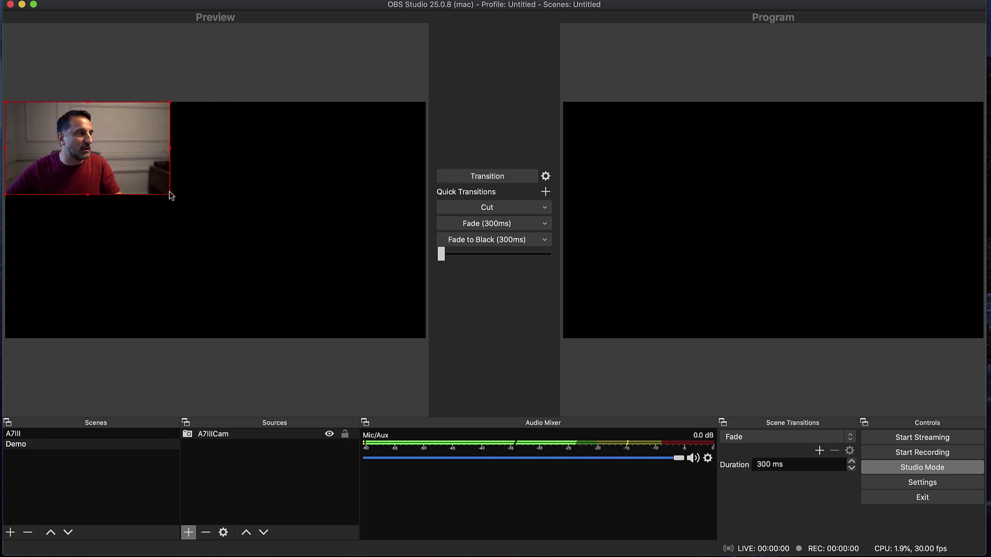
drag(135, 165, 367, 184)
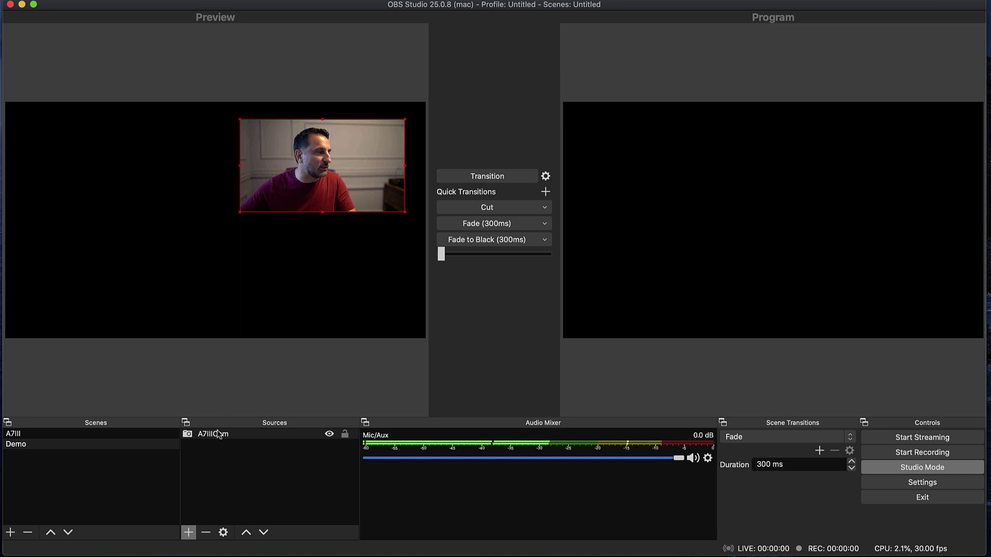
click(188, 532)
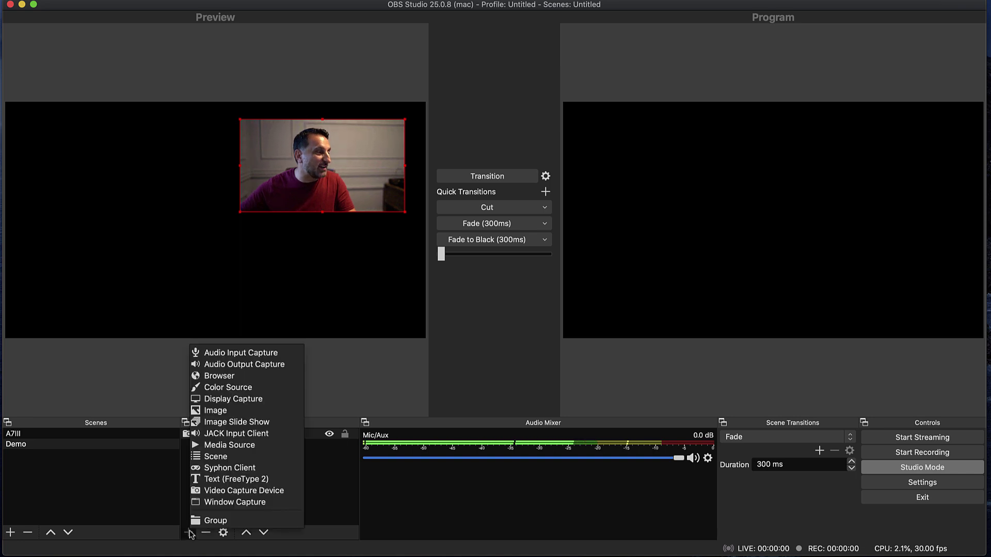
click(209, 491)
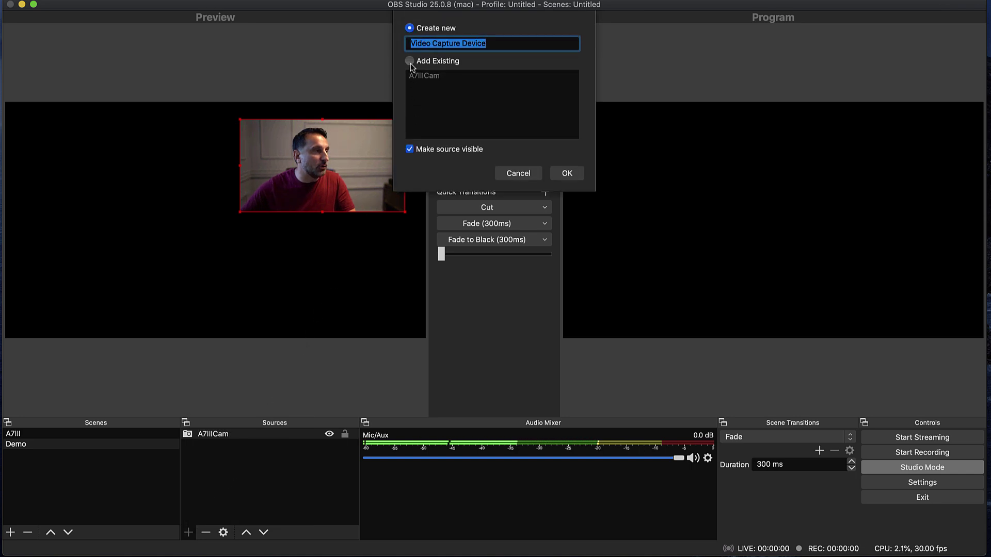
text(i)
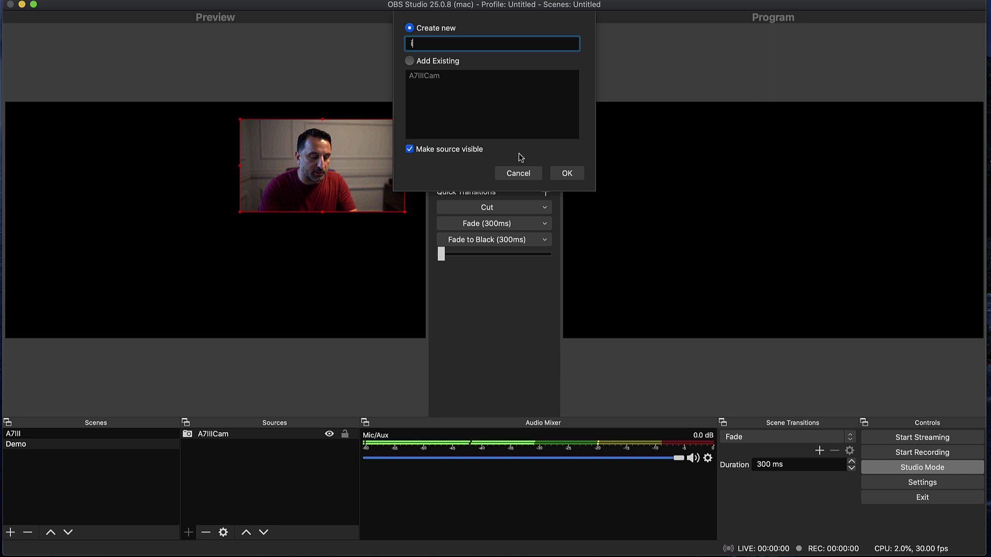
text(Mac)
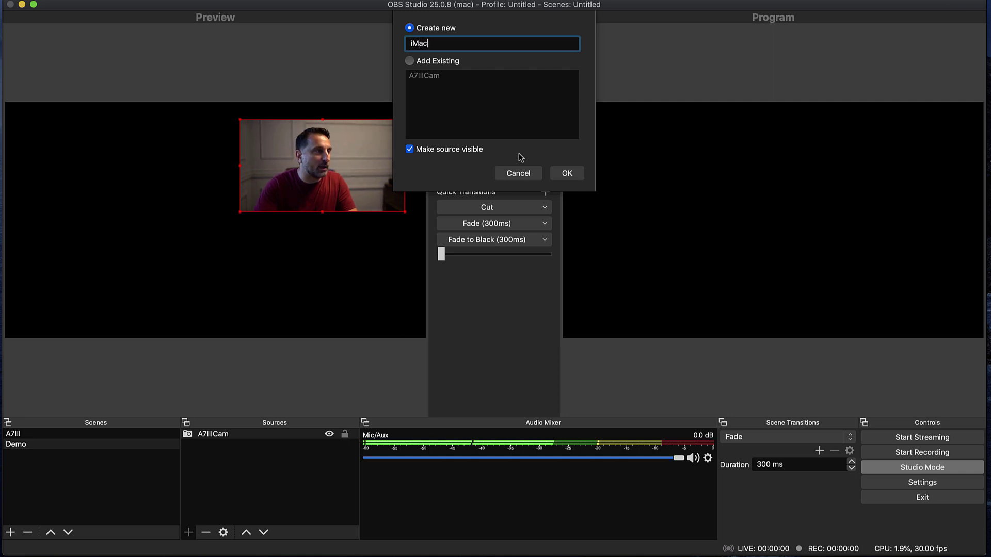
click(554, 171)
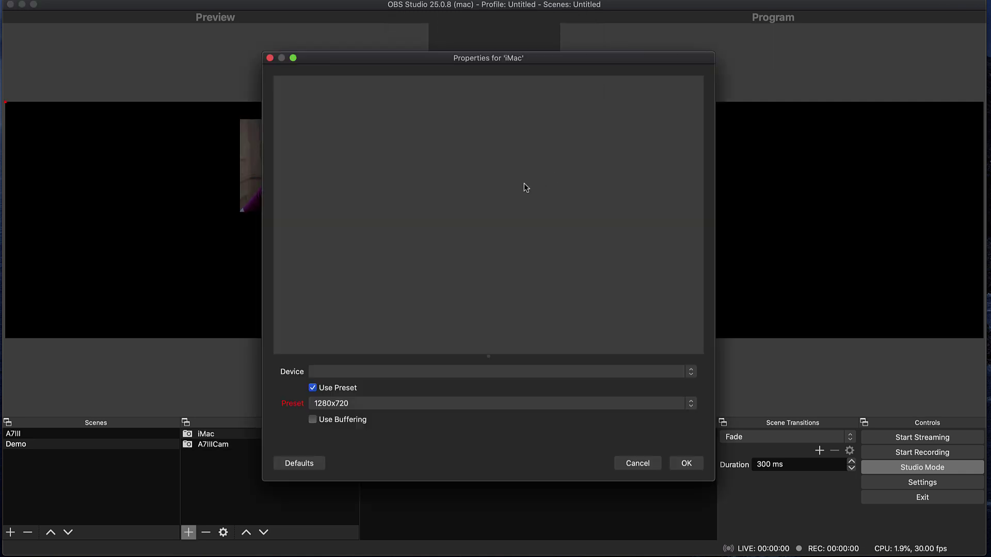
click(356, 373)
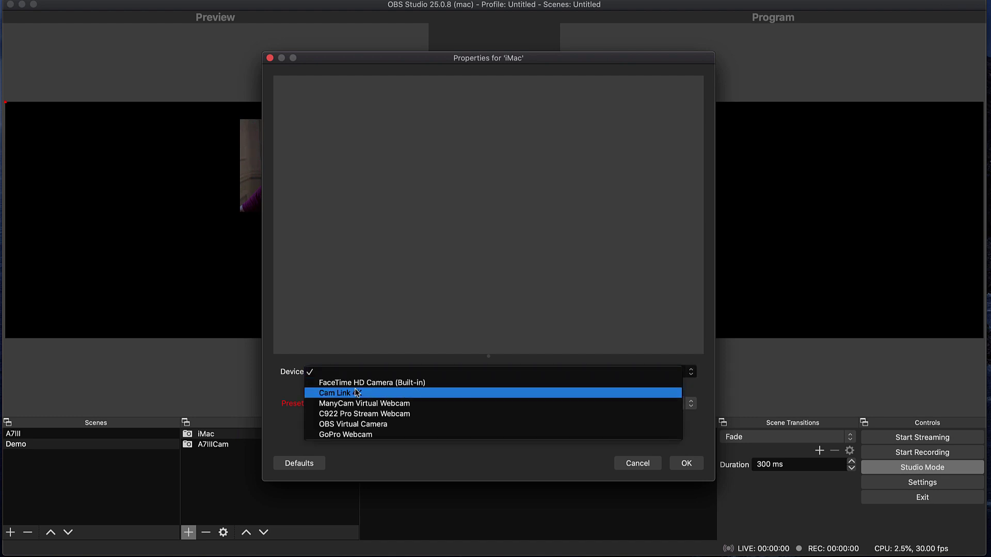
click(356, 383)
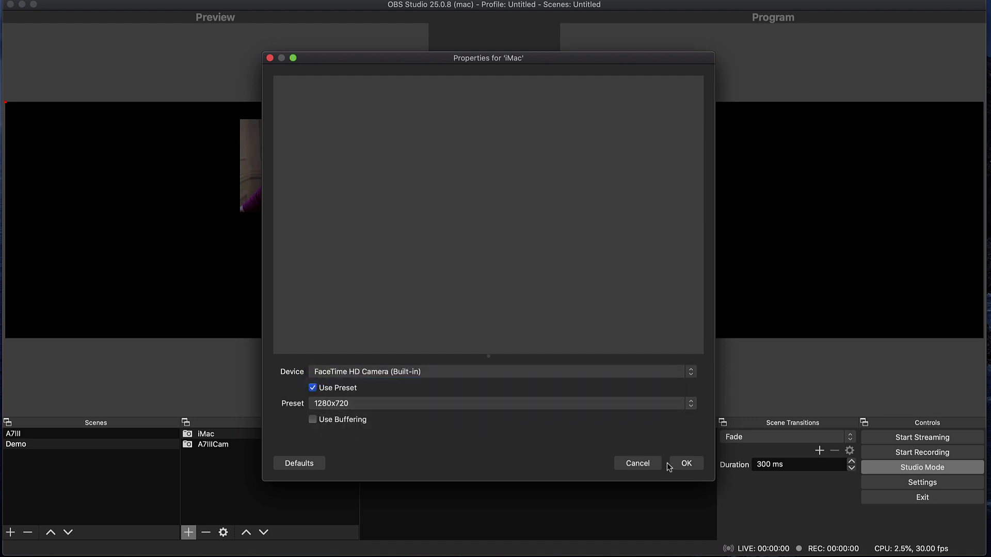
click(686, 463)
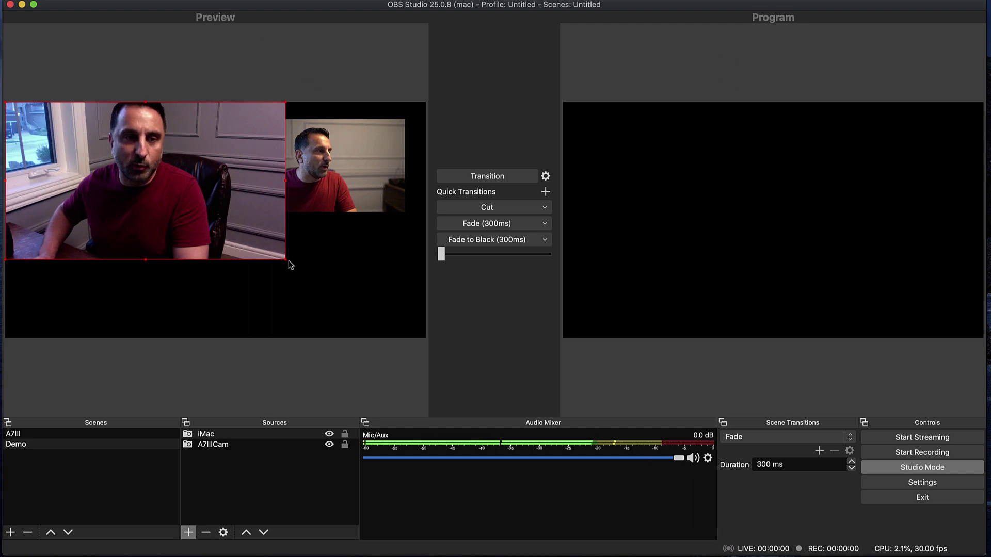
drag(289, 265, 139, 158)
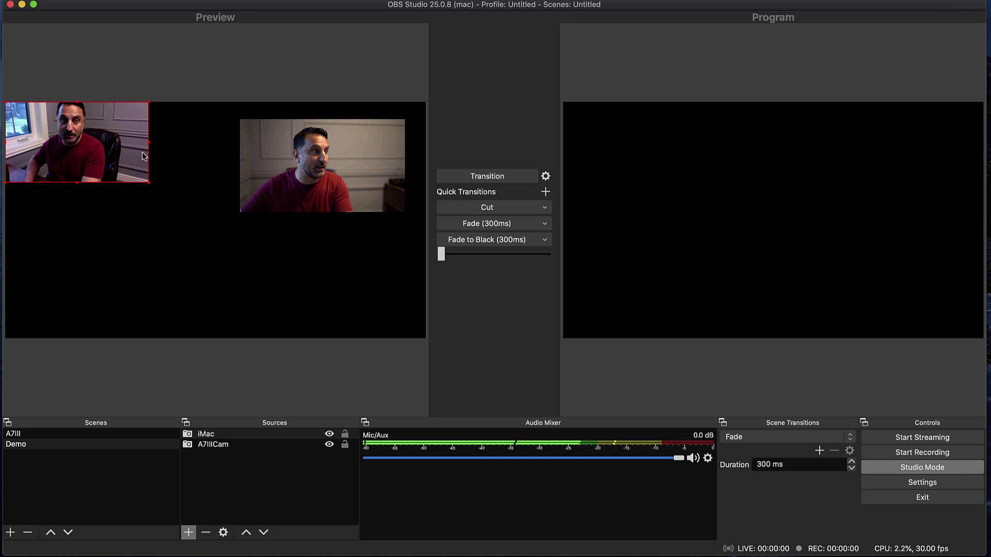
key(BackSpace)
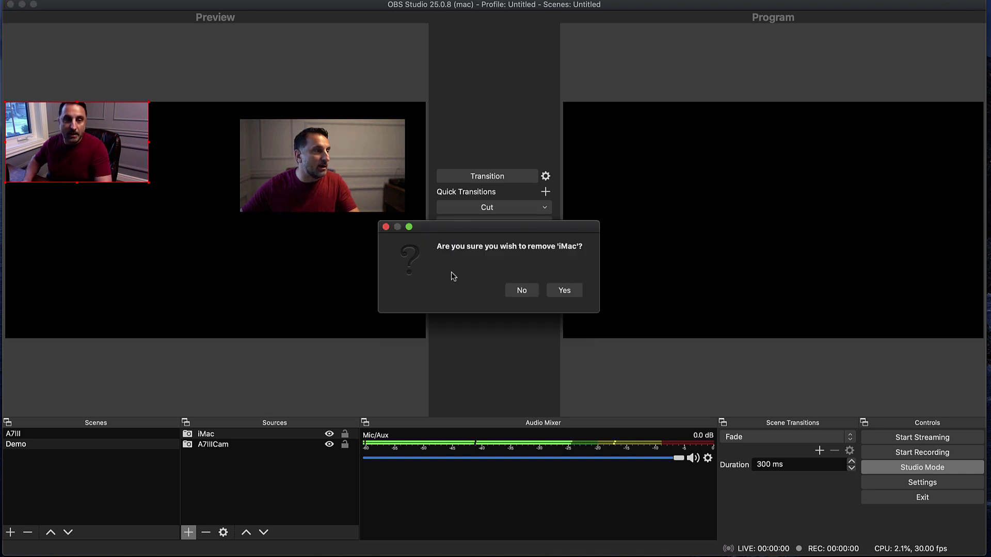
click(560, 290)
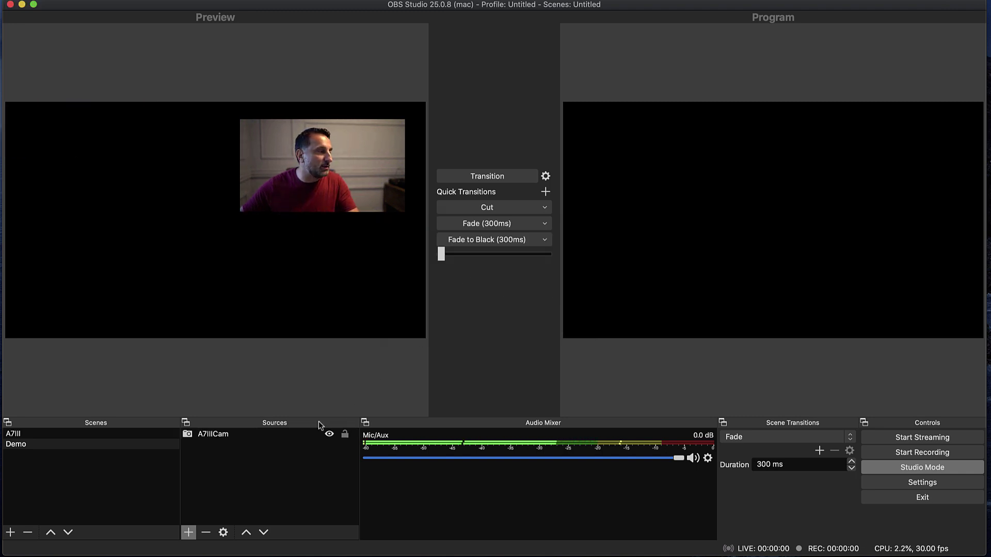
Step: Create an image source named Gif that loads PB.gif from the Desktop
click(195, 536)
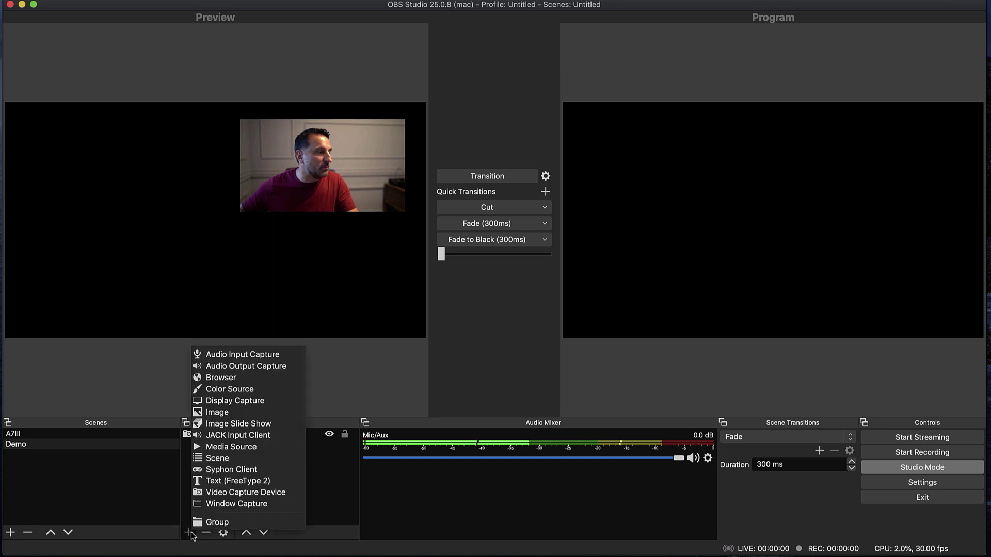
click(212, 413)
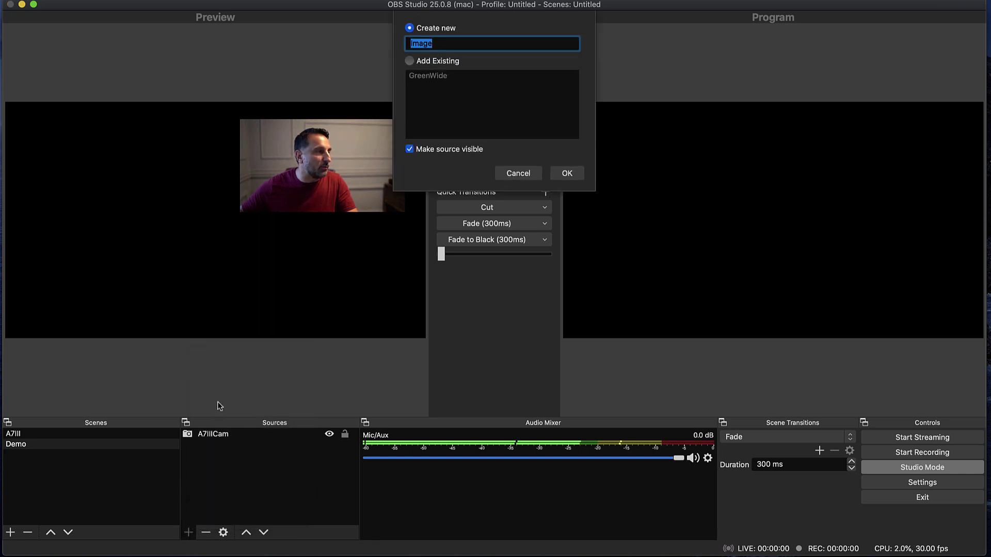
text(G)
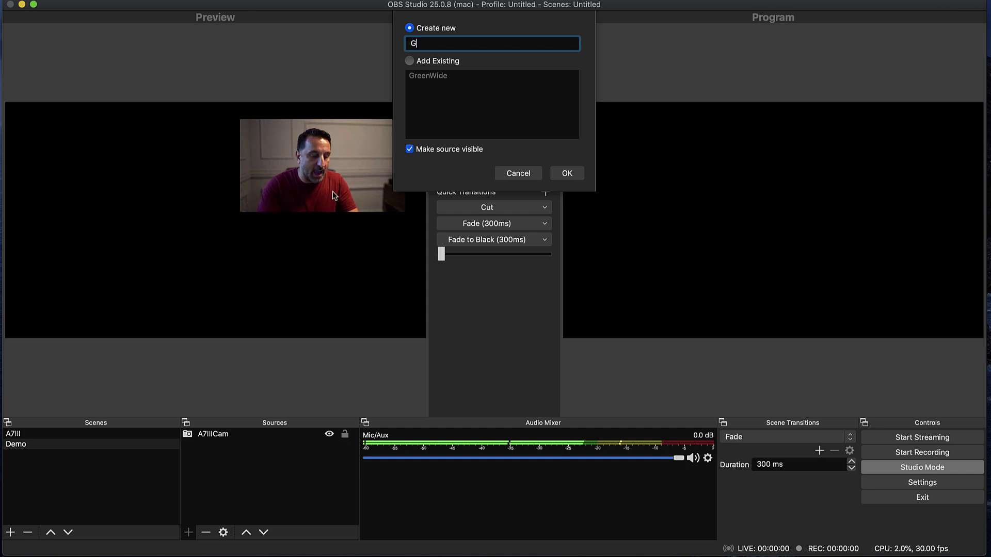
text(if)
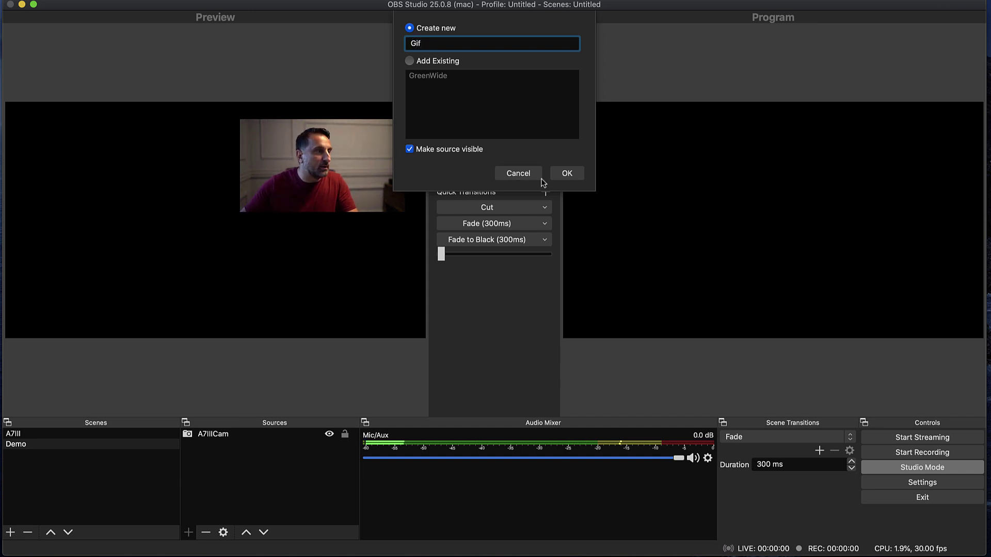
click(566, 173)
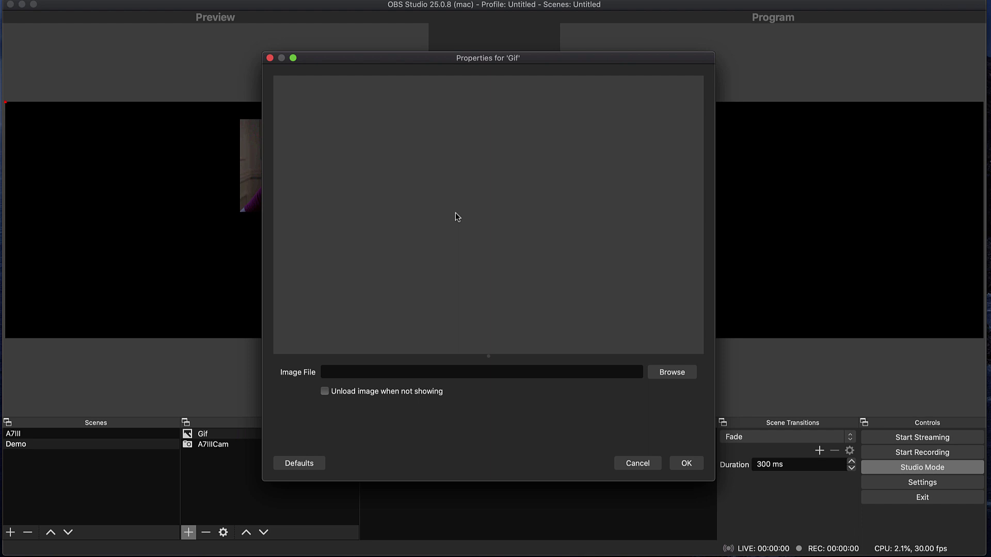
click(653, 374)
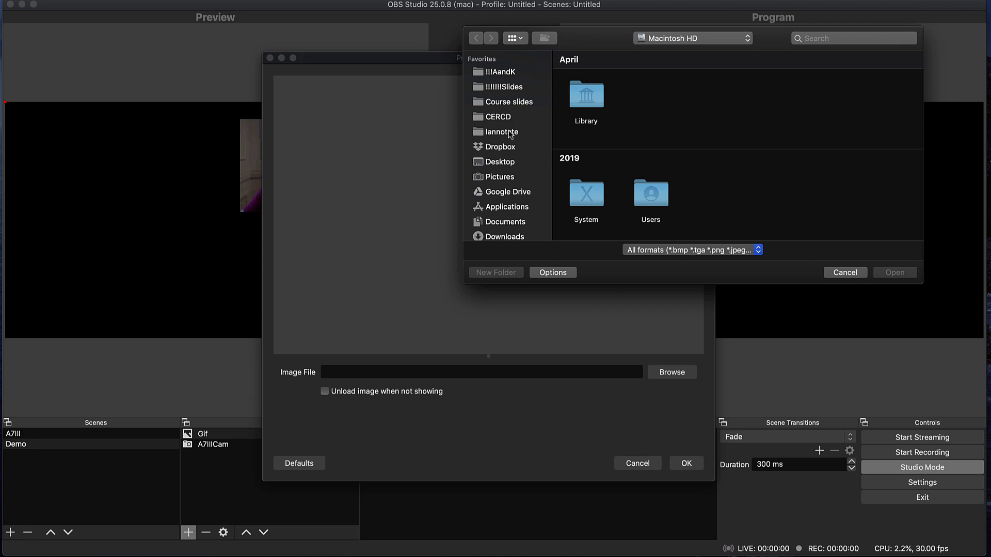
click(508, 163)
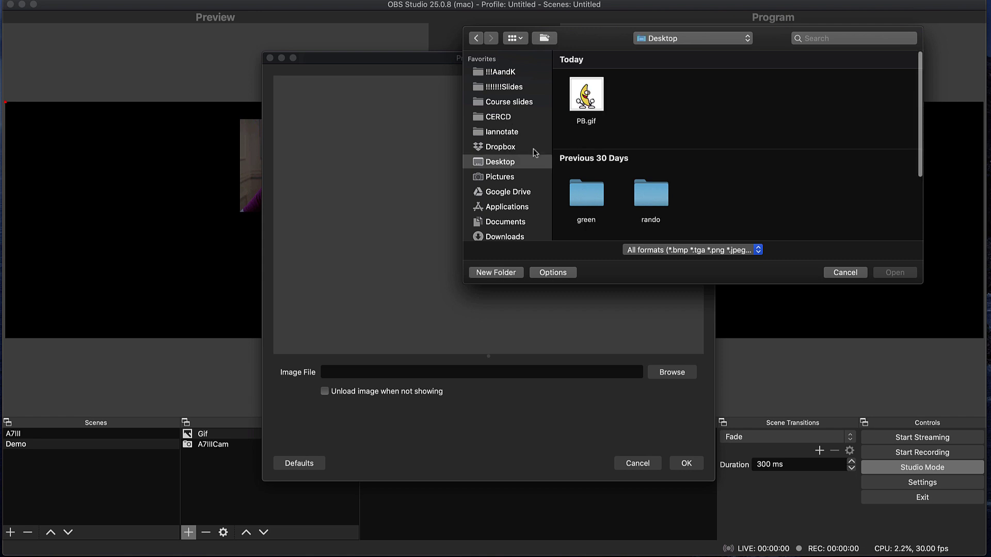
click(583, 97)
double_click(581, 98)
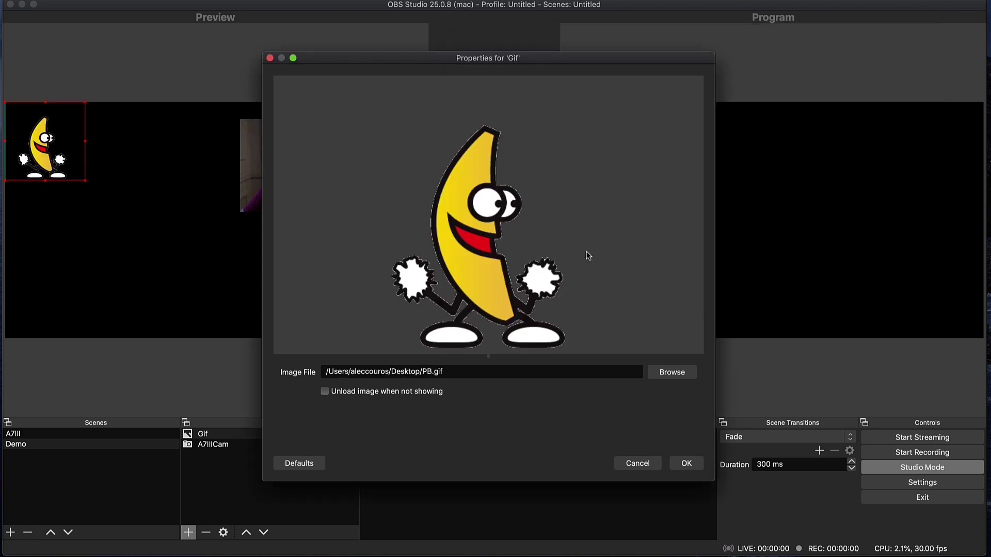
click(685, 463)
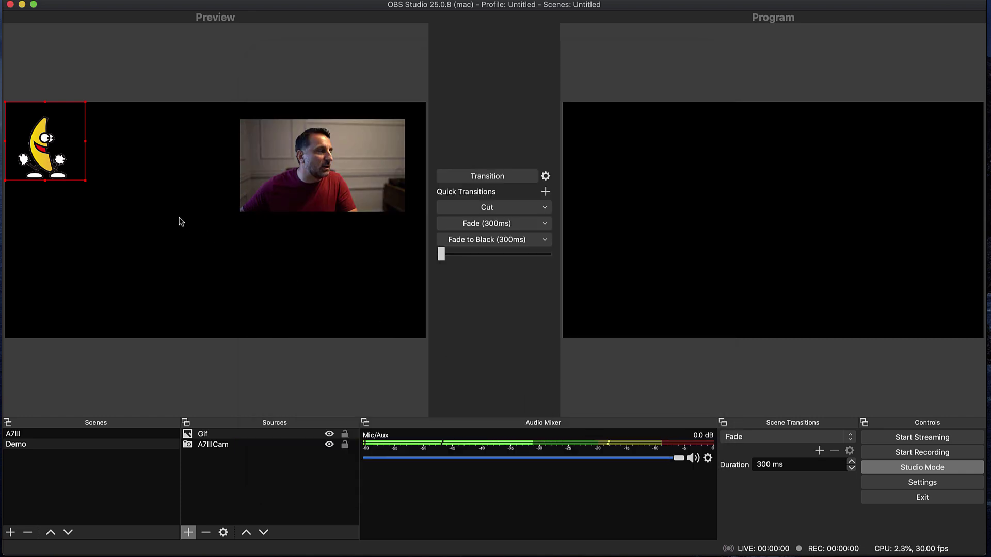
Step: Place the banana below the camera feed and move the camera toward the top-left
drag(58, 162, 348, 280)
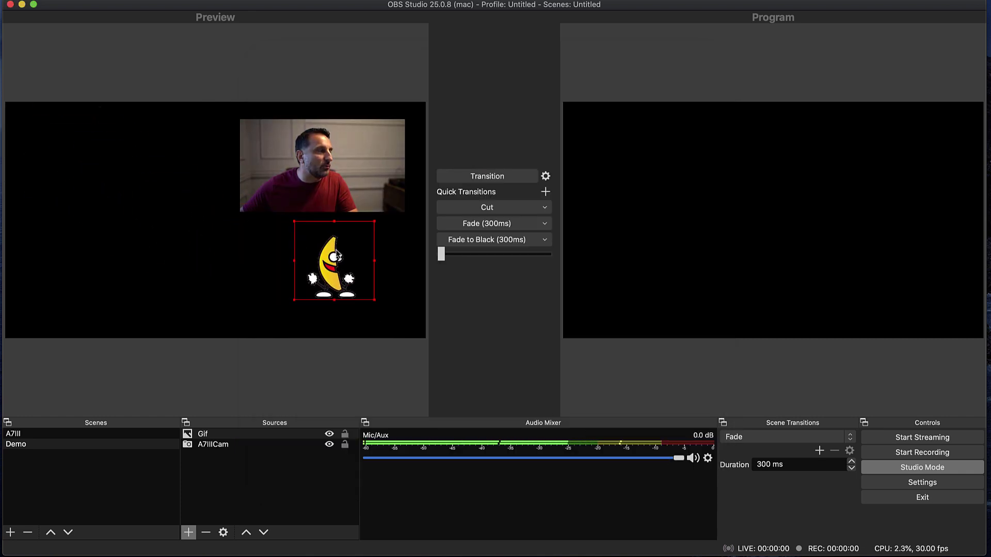
drag(320, 209, 130, 203)
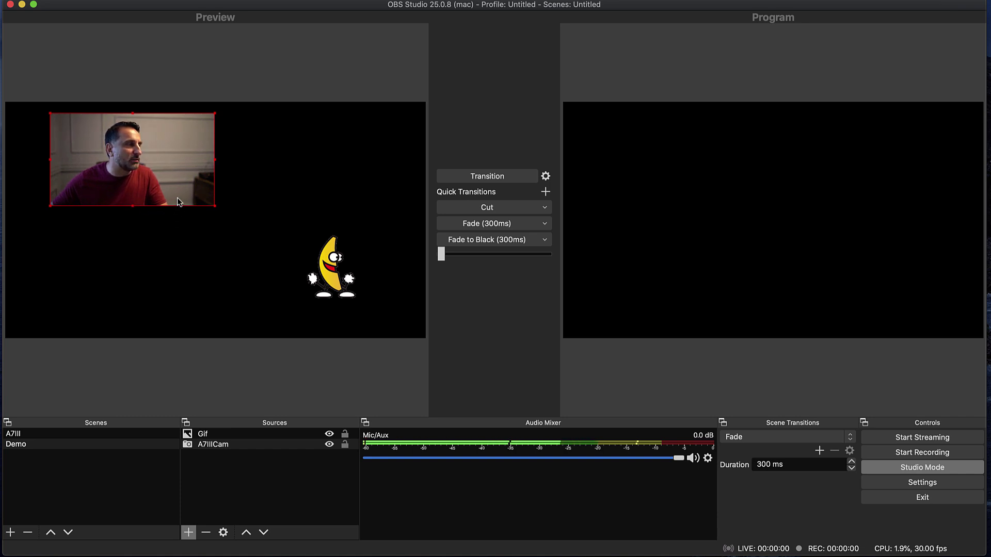
drag(178, 201, 177, 234)
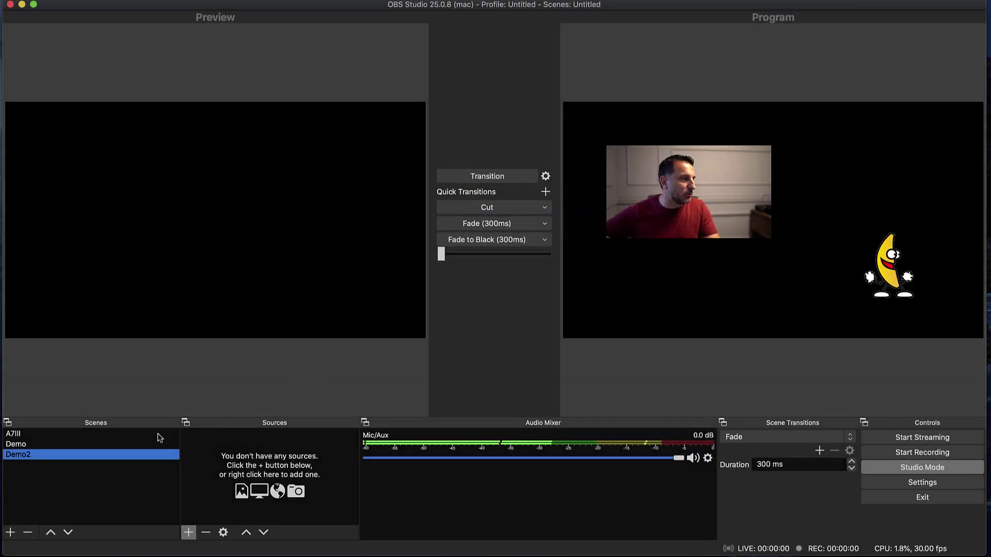
click(158, 434)
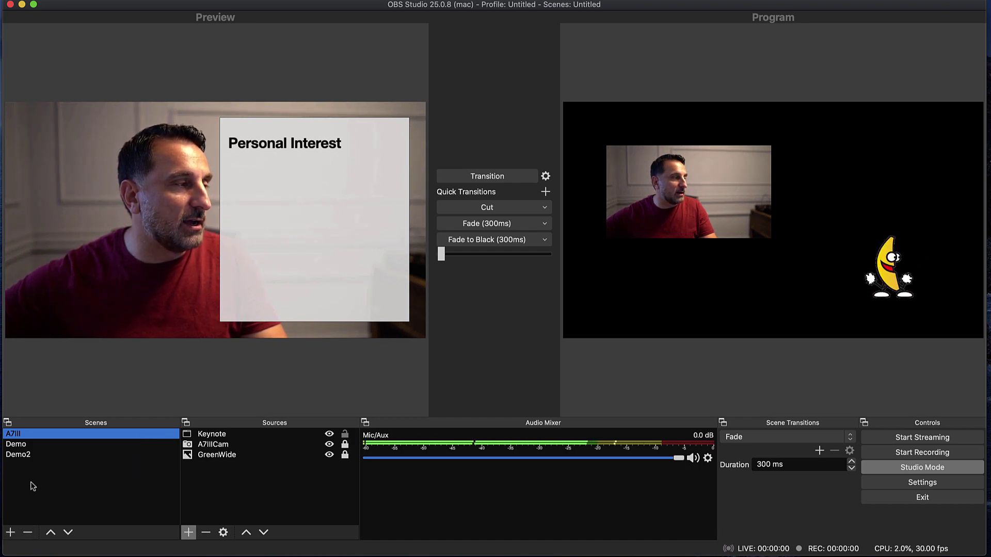
click(36, 454)
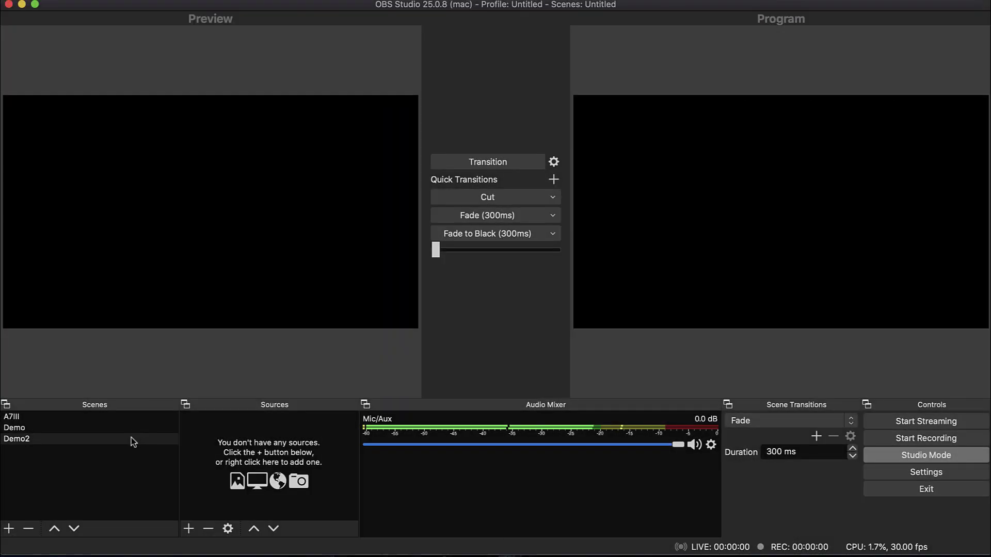
click(131, 439)
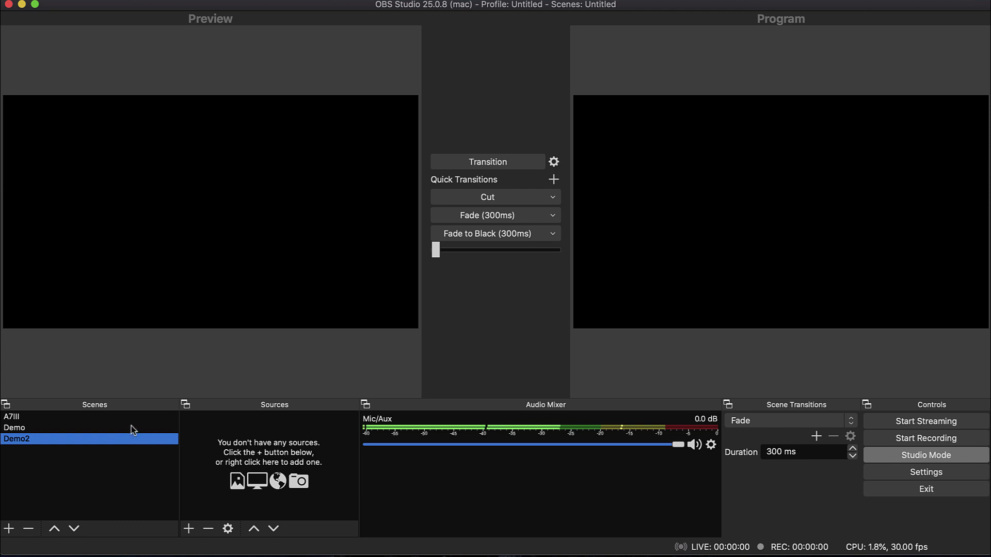
click(89, 429)
click(89, 440)
click(86, 427)
click(87, 439)
click(100, 428)
click(109, 439)
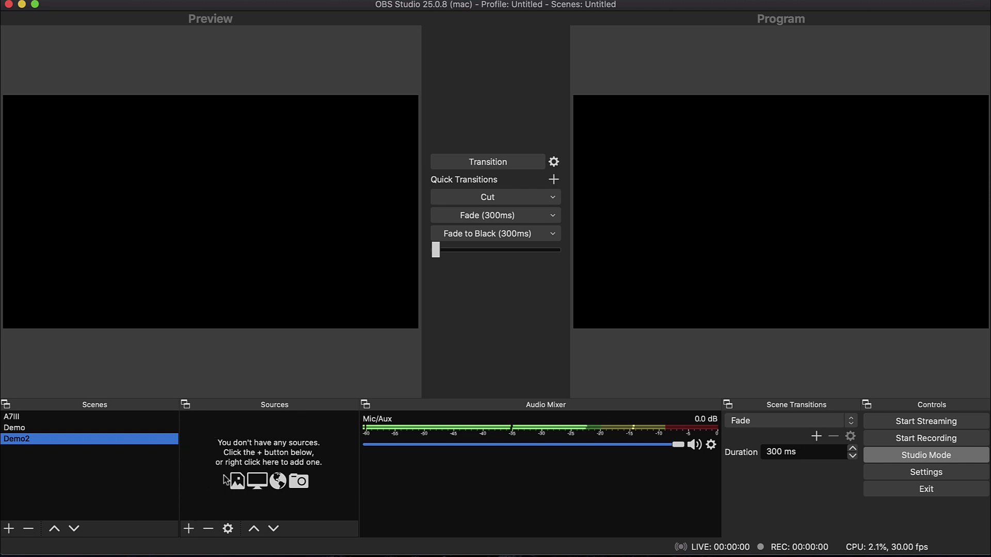
Step: Add the existing A7IIICam video capture device as a source in Demo2
click(190, 528)
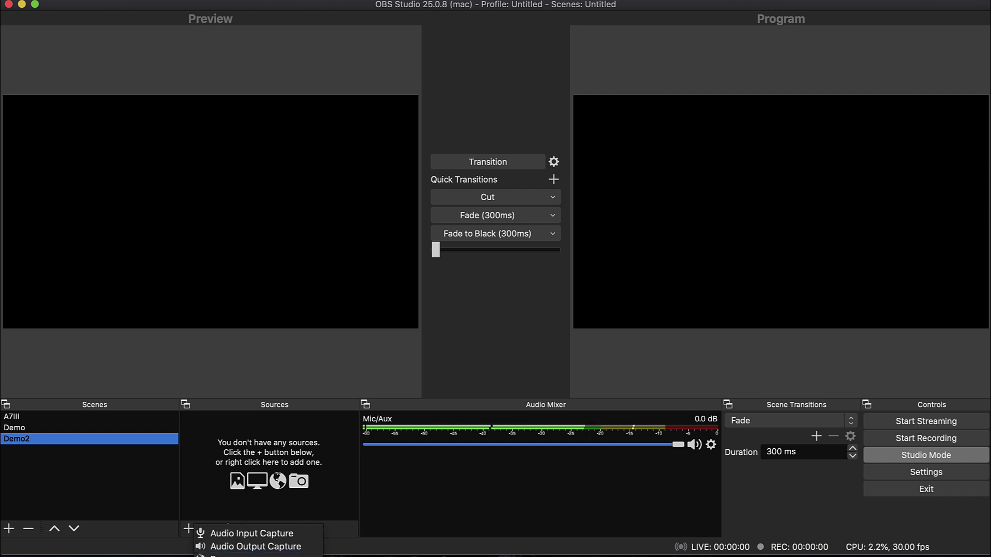
click(247, 555)
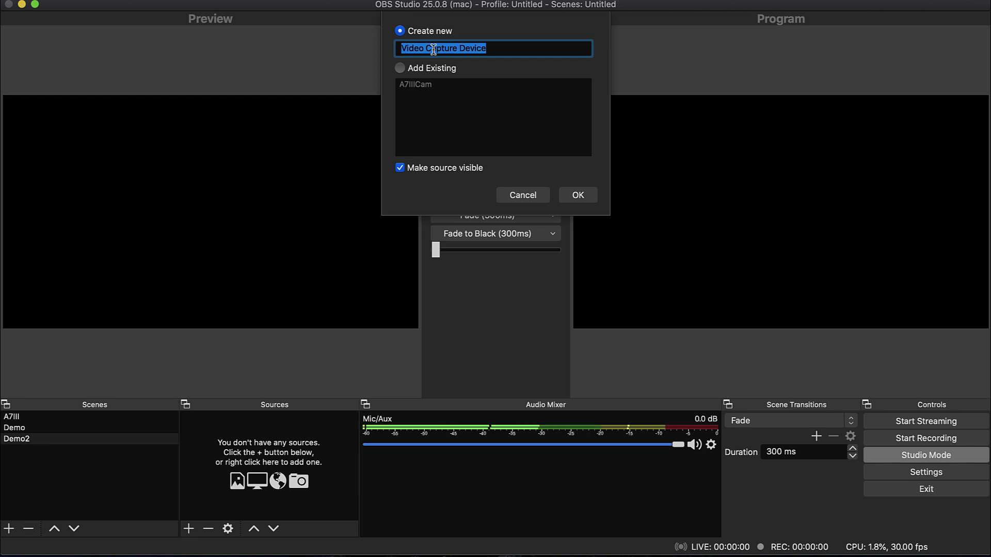
click(401, 68)
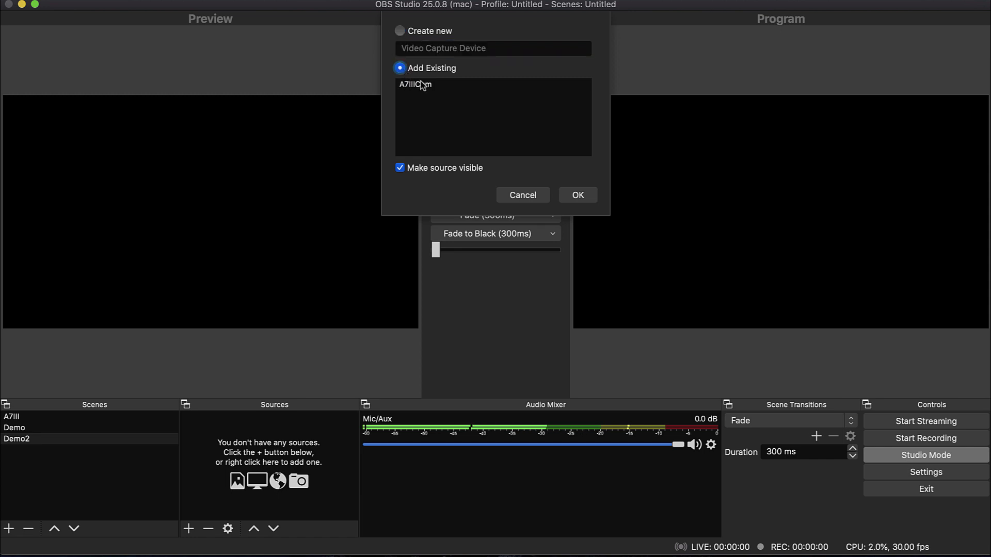
click(416, 85)
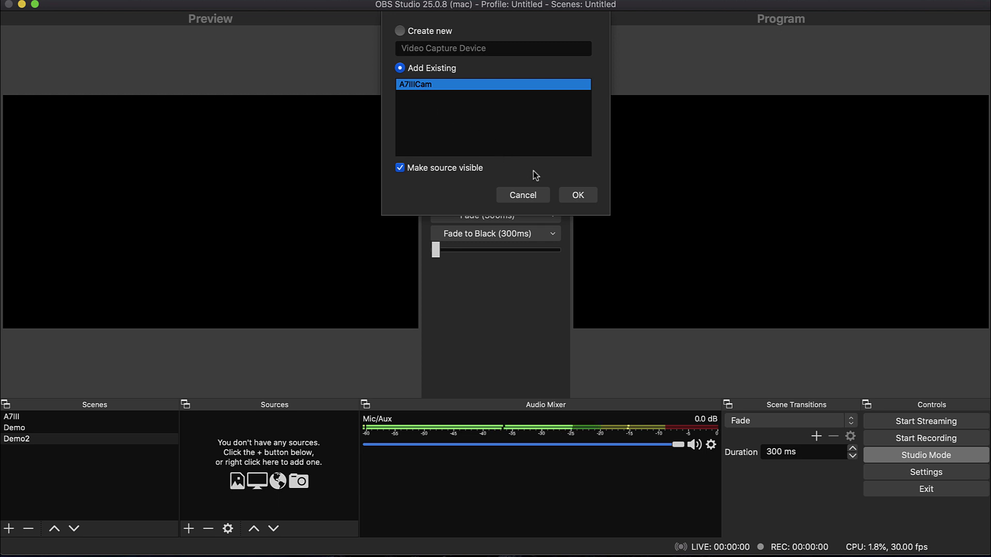
click(577, 194)
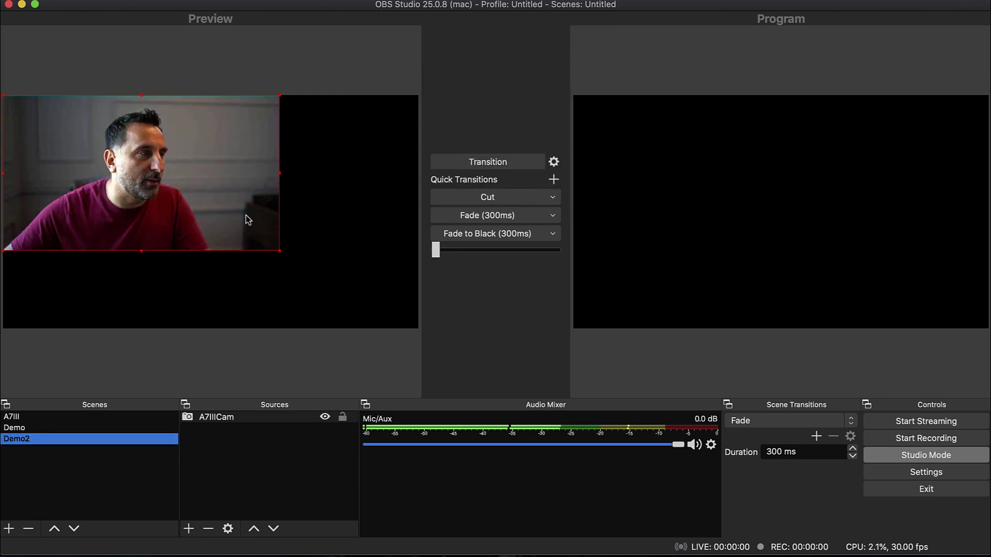
Step: Stretch the A7IIICam feed by its corner handle to cover the full Demo2 canvas
mouse_move(223, 210)
mouse_down()
mouse_move(259, 243)
mouse_move(303, 238)
mouse_move(240, 223)
mouse_move(275, 243)
mouse_move(285, 224)
mouse_move(224, 206)
mouse_up()
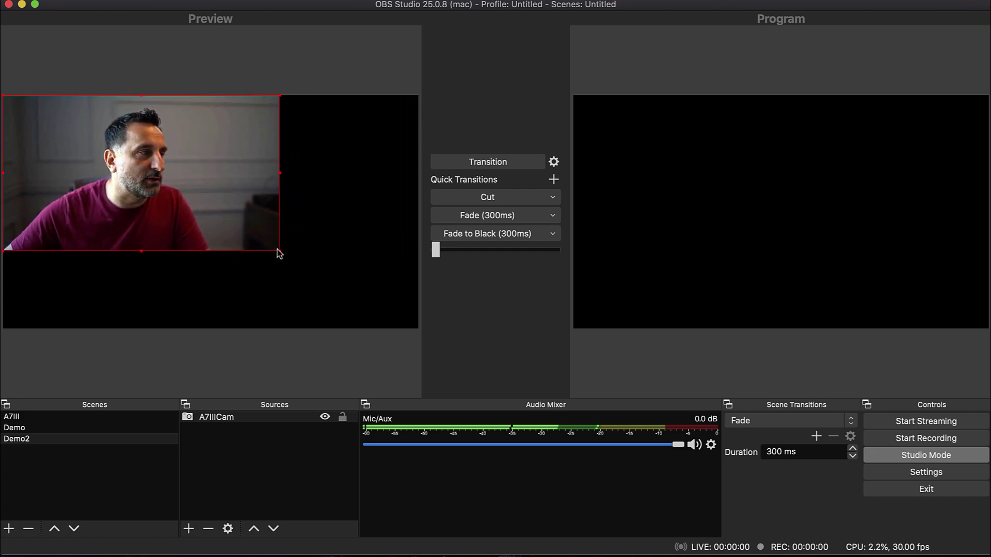
drag(278, 251, 413, 316)
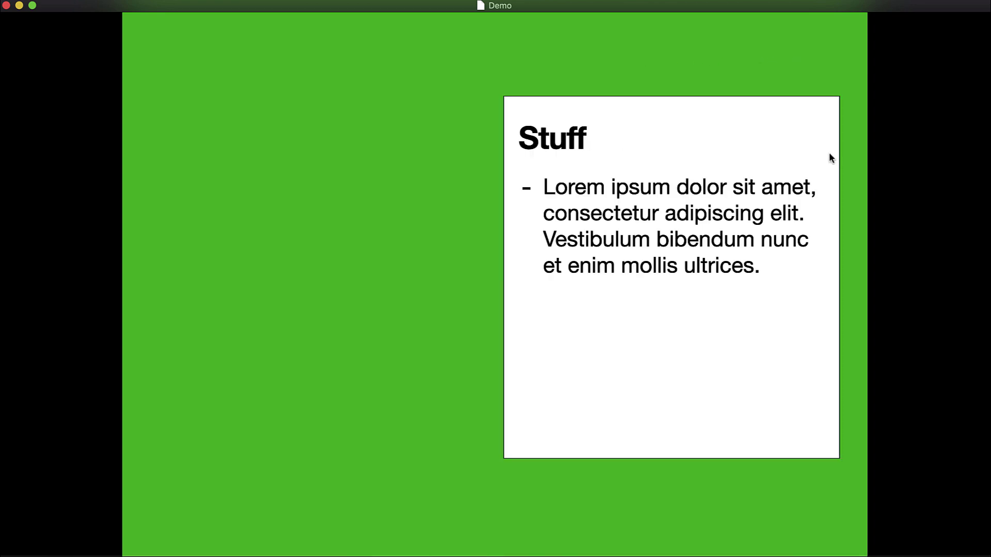
key(Right)
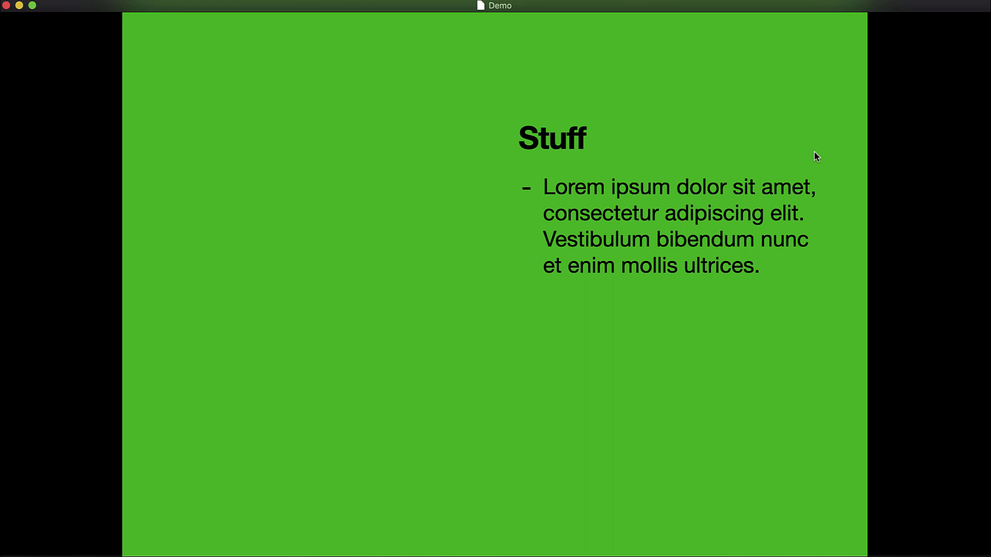
key(Right)
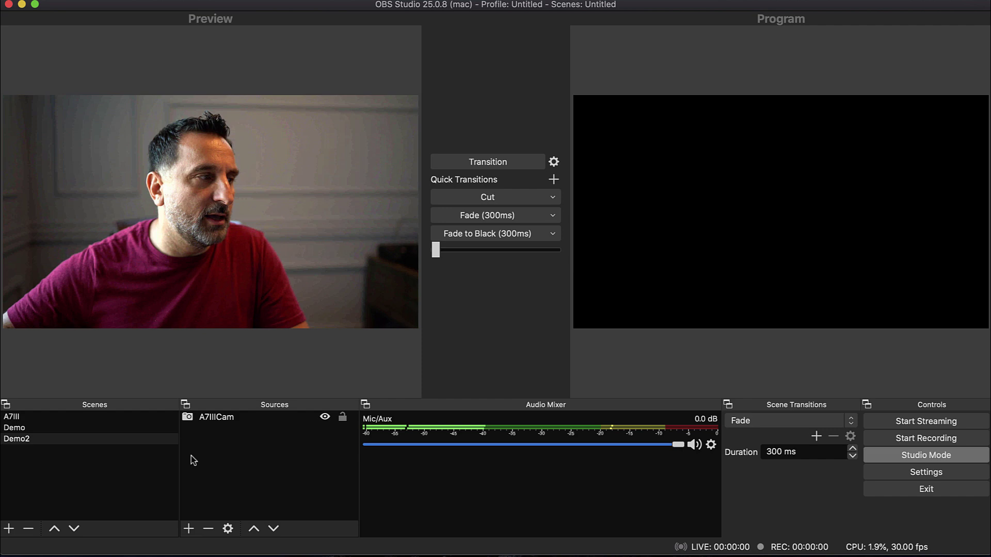
Step: In Demo2, create a Window Capture source named Keynote2 capturing the '[Keynote] Demo' window
click(148, 439)
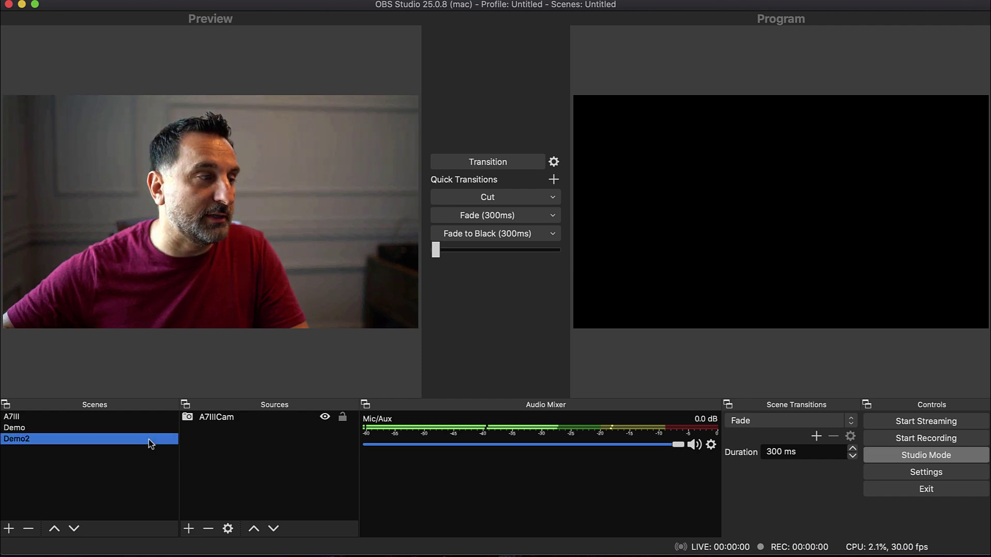
click(189, 528)
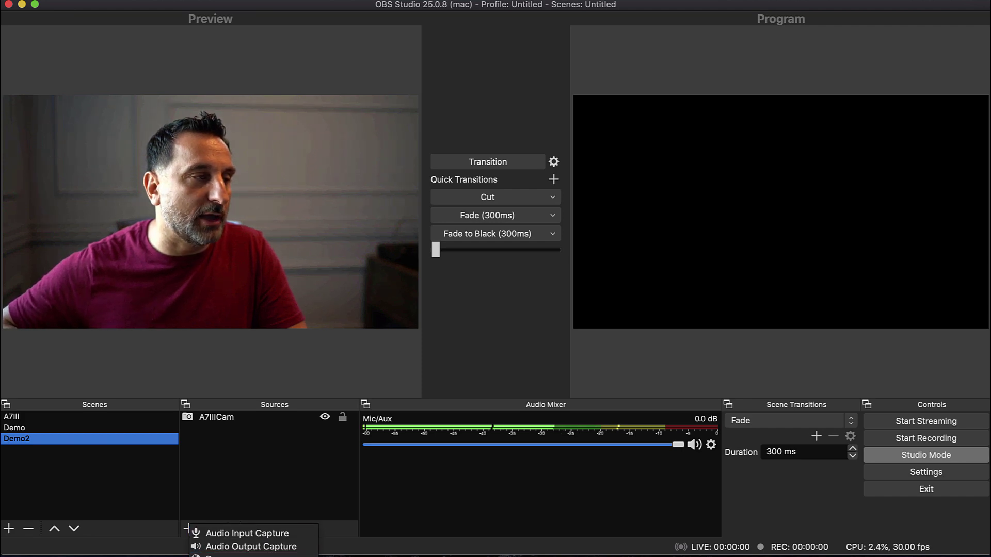
click(248, 556)
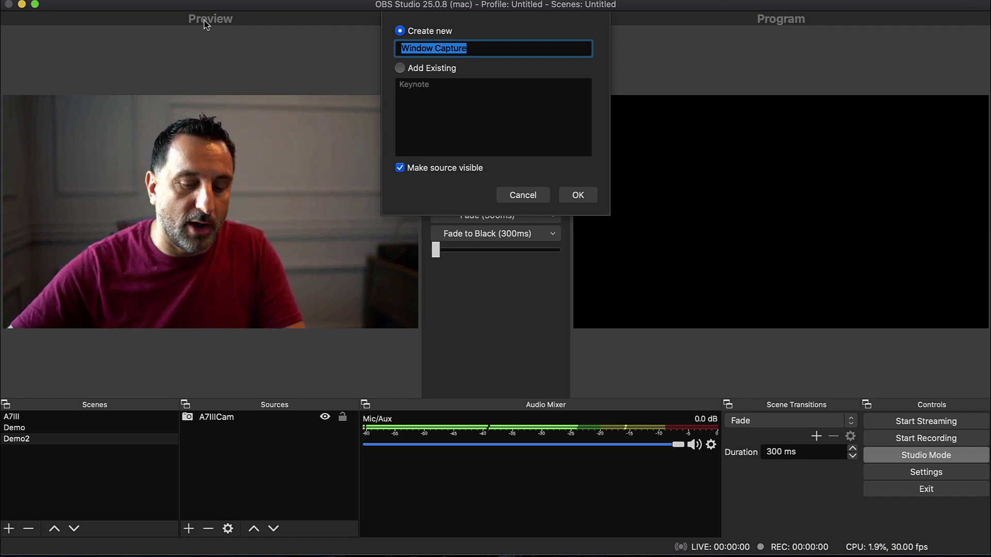
text(Key)
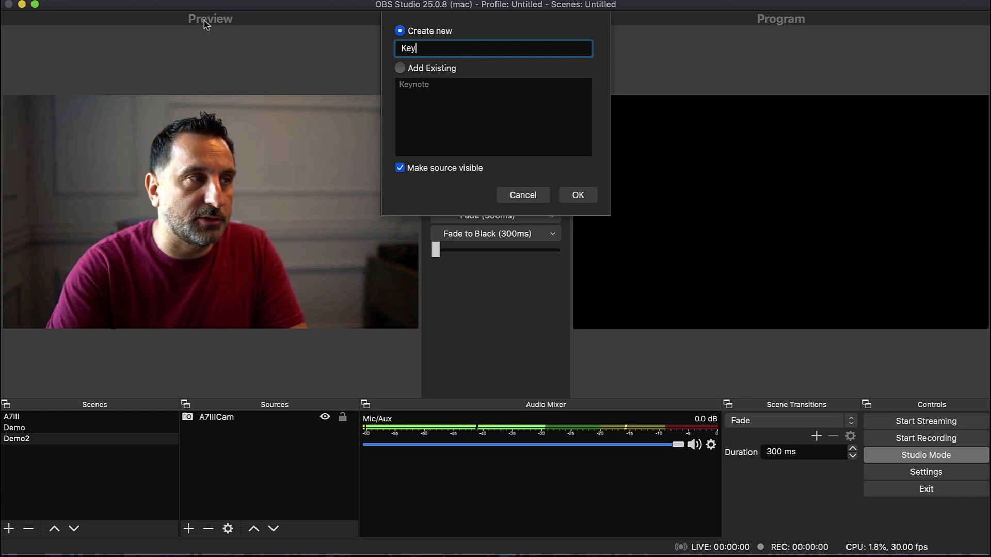
text(note2)
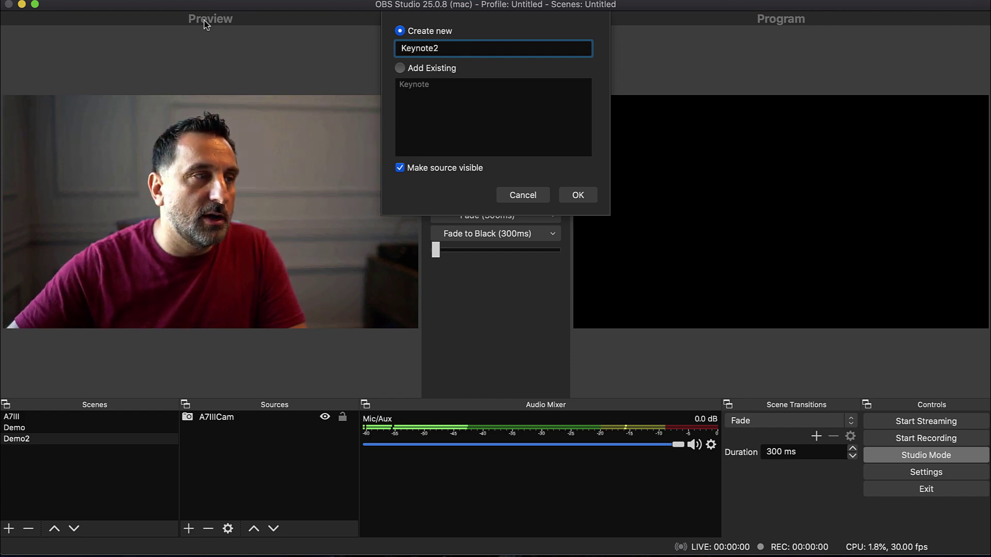
click(573, 198)
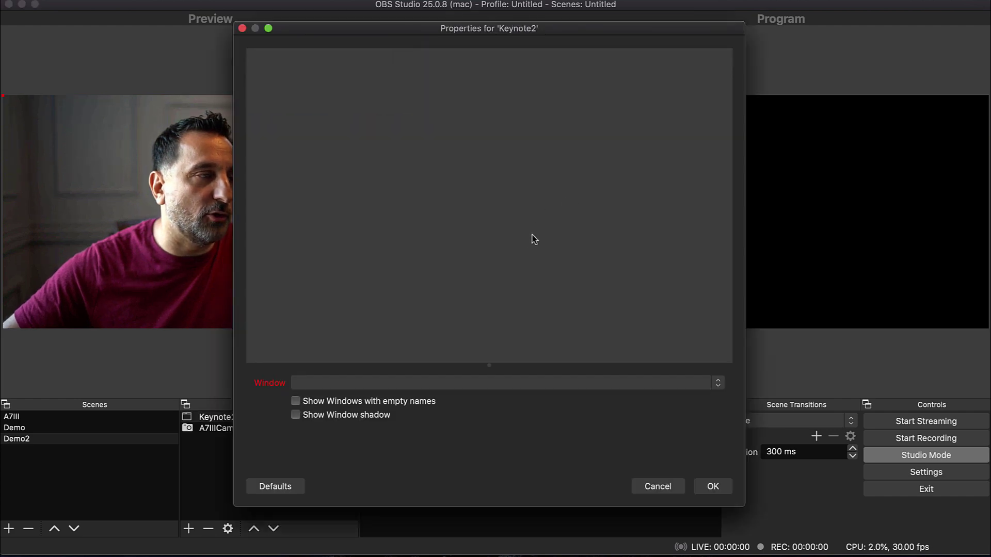
click(717, 387)
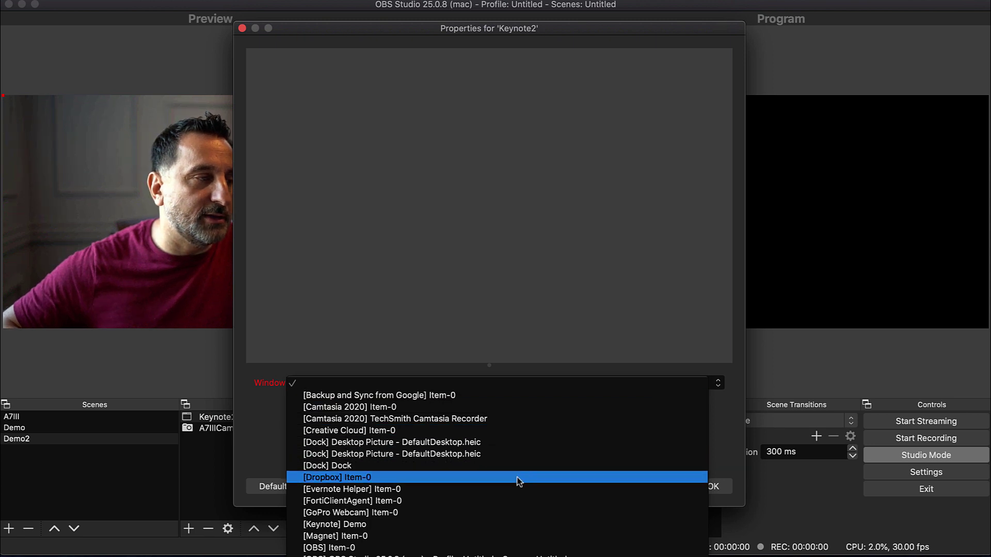
click(499, 523)
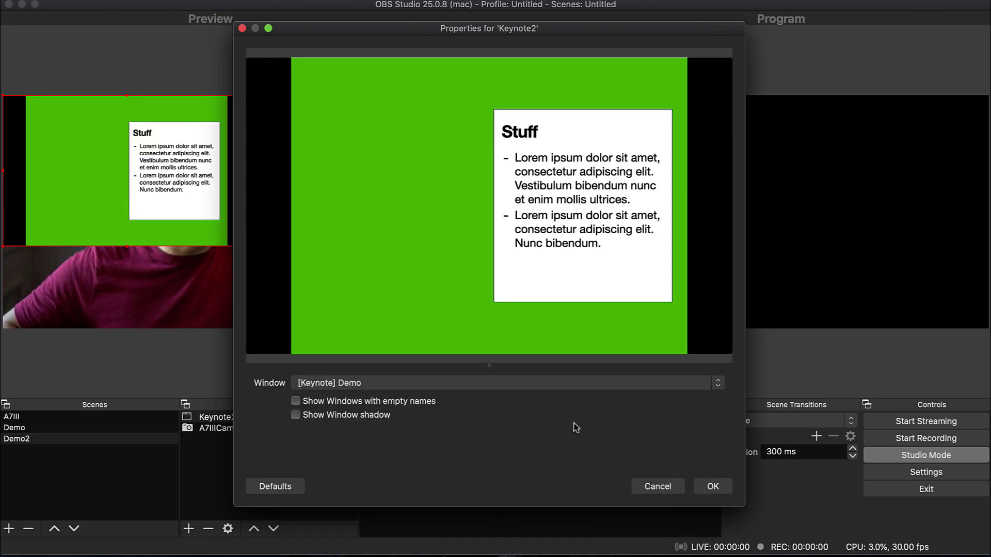
Step: Confirm the Keynote2 properties, then resize and shift the slide capture until it fills the canvas
click(712, 486)
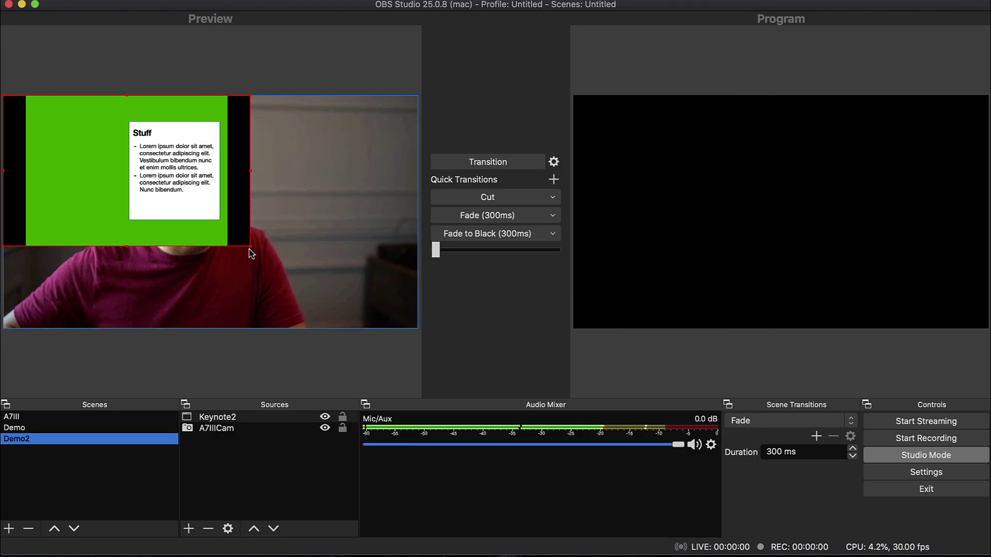
drag(249, 248, 461, 315)
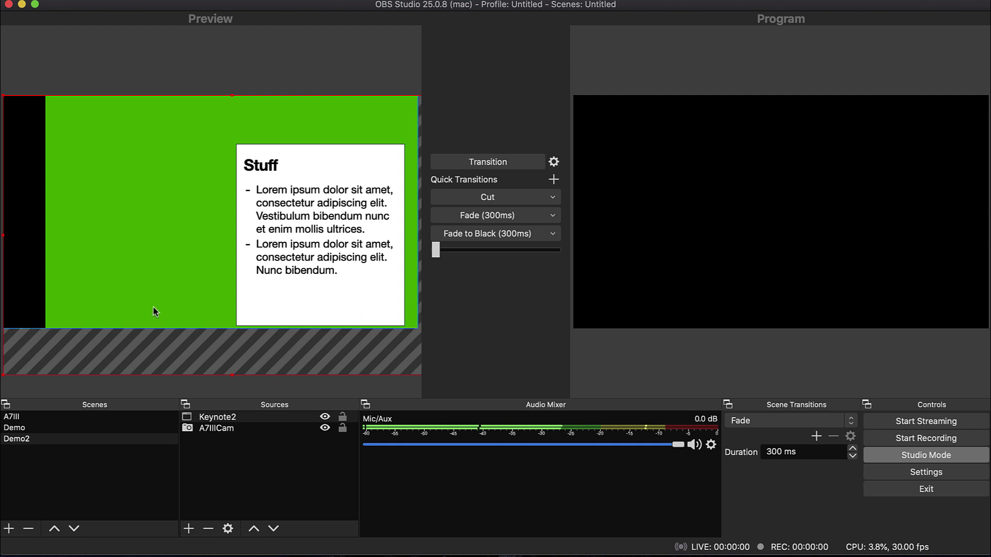
drag(126, 307, 82, 292)
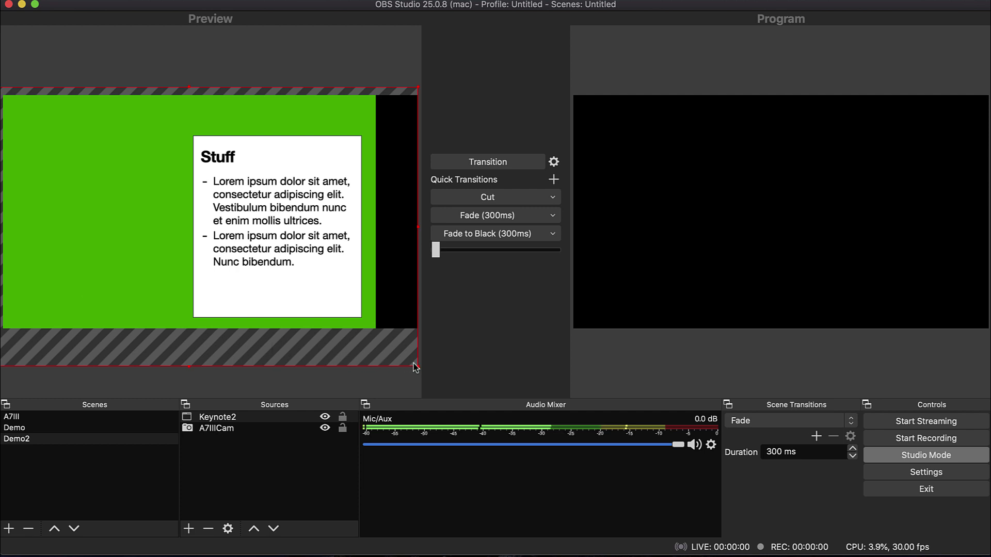
mouse_move(417, 367)
mouse_down()
mouse_move(432, 376)
mouse_move(414, 368)
mouse_up()
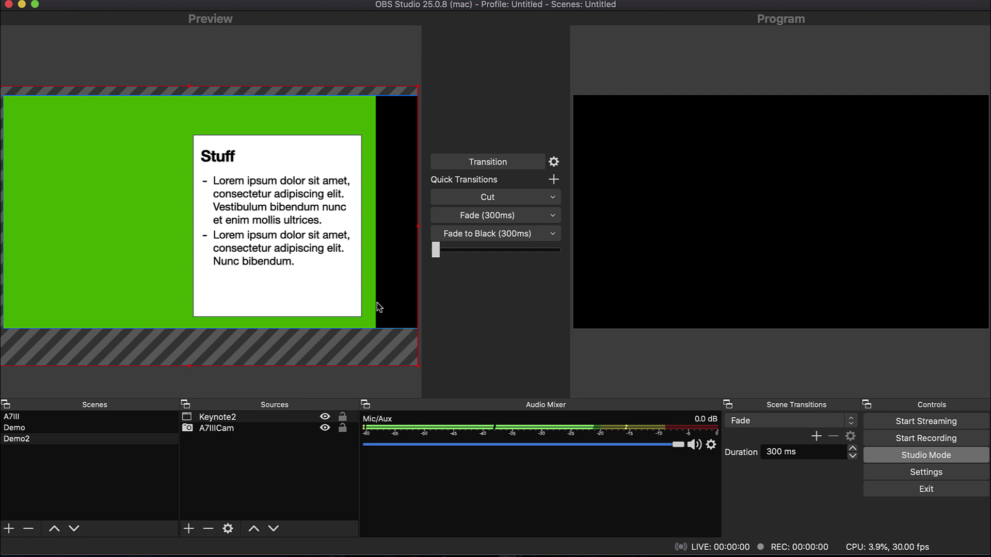
drag(376, 306, 375, 289)
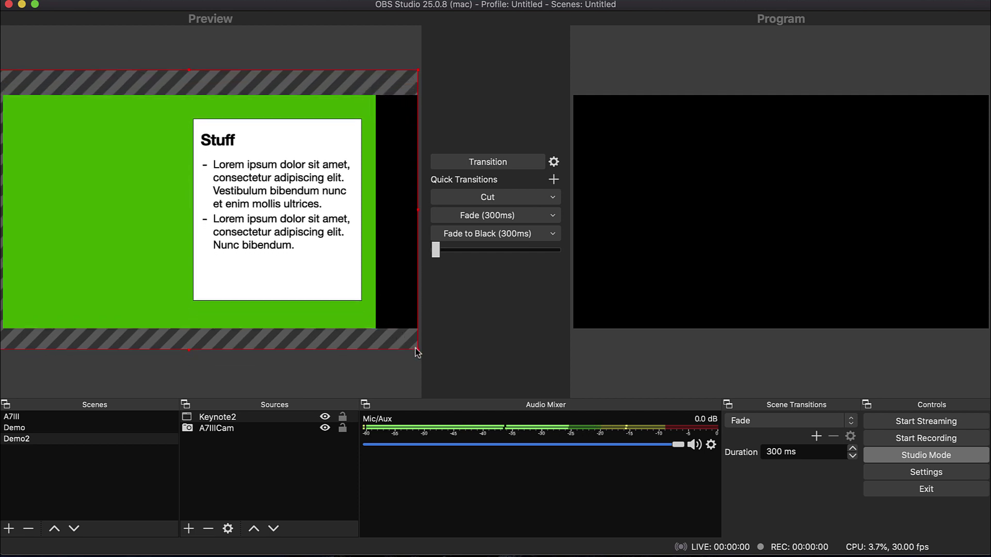
drag(418, 348, 463, 361)
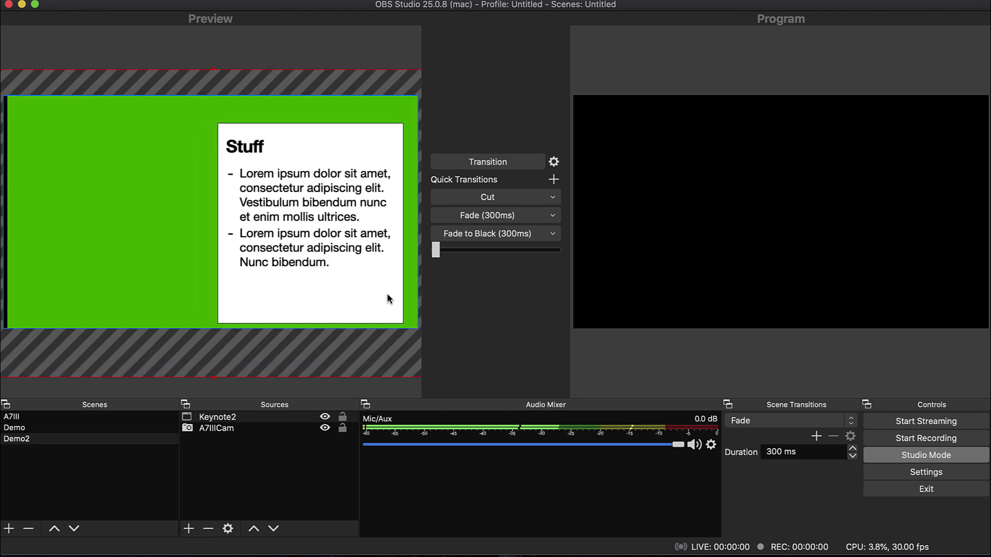
drag(386, 293, 388, 285)
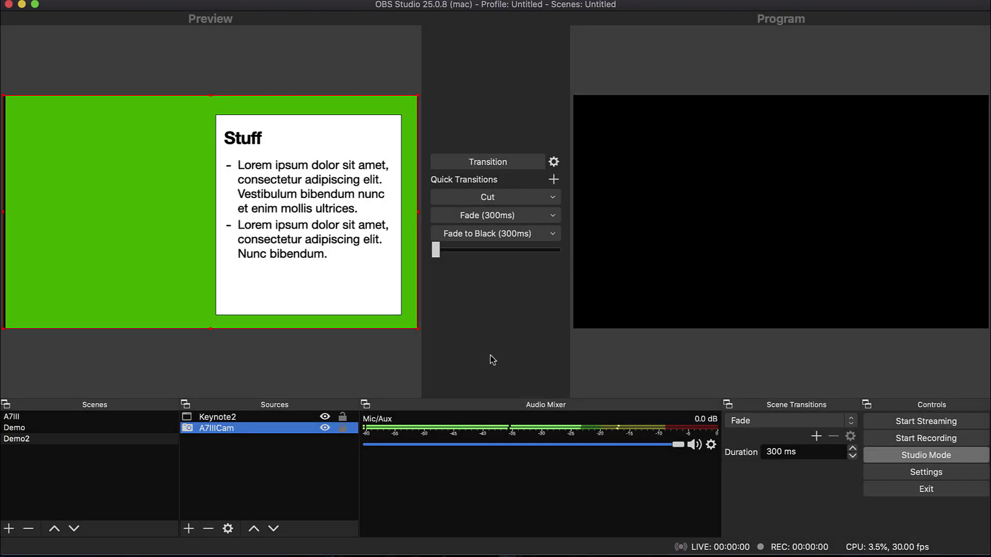
Step: Toggle Keynote2 and camera visibility to compare them, and adjust the two sources' stacking order
click(325, 418)
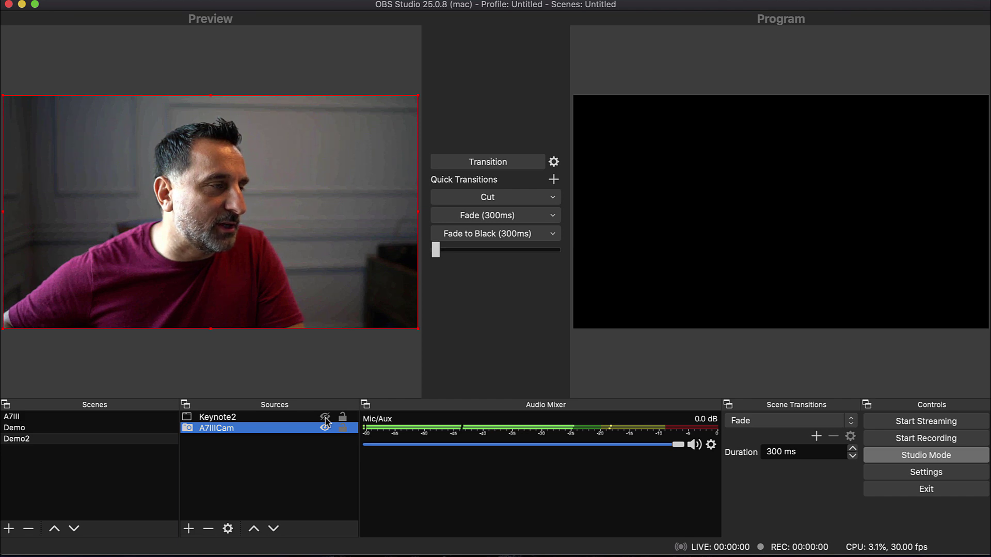
click(325, 418)
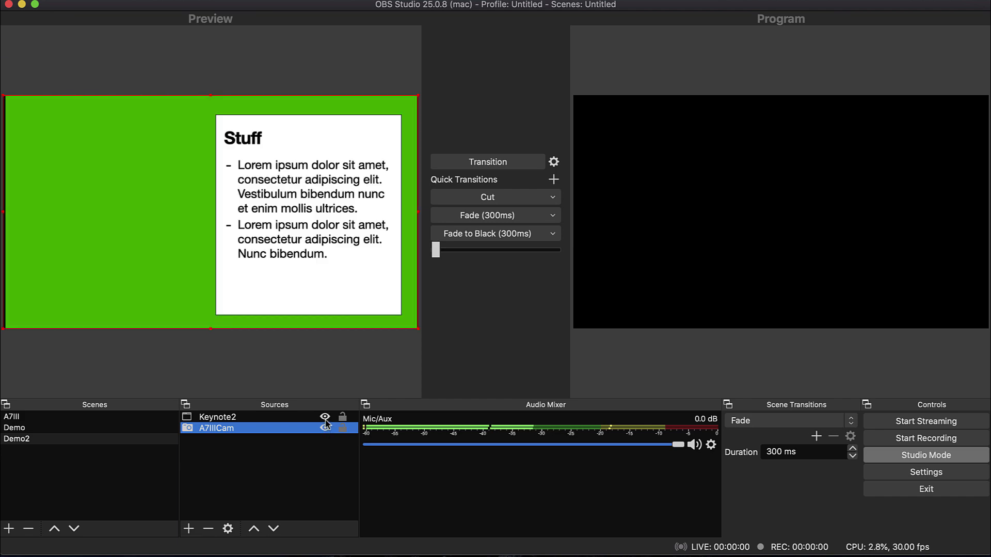
click(326, 428)
mouse_move(303, 420)
mouse_down()
mouse_move(303, 433)
mouse_move(297, 419)
mouse_up()
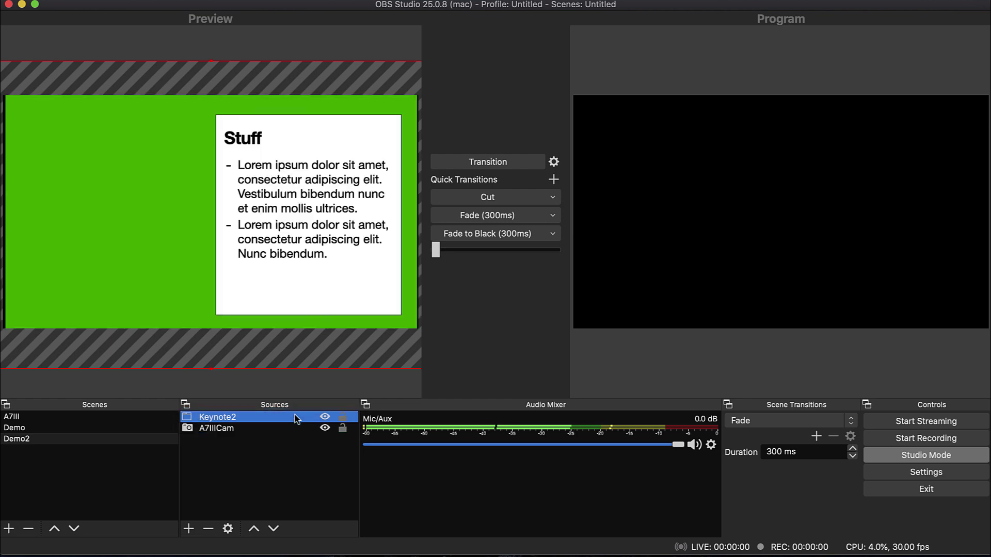
Step: Lock the A7IIICam source in place, leaving Keynote2 unlocked
click(343, 431)
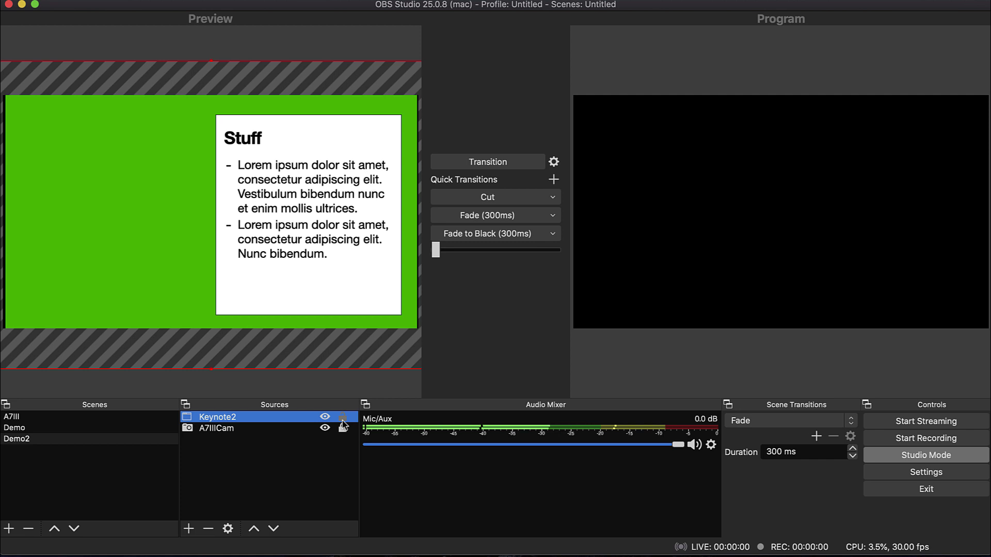
click(342, 419)
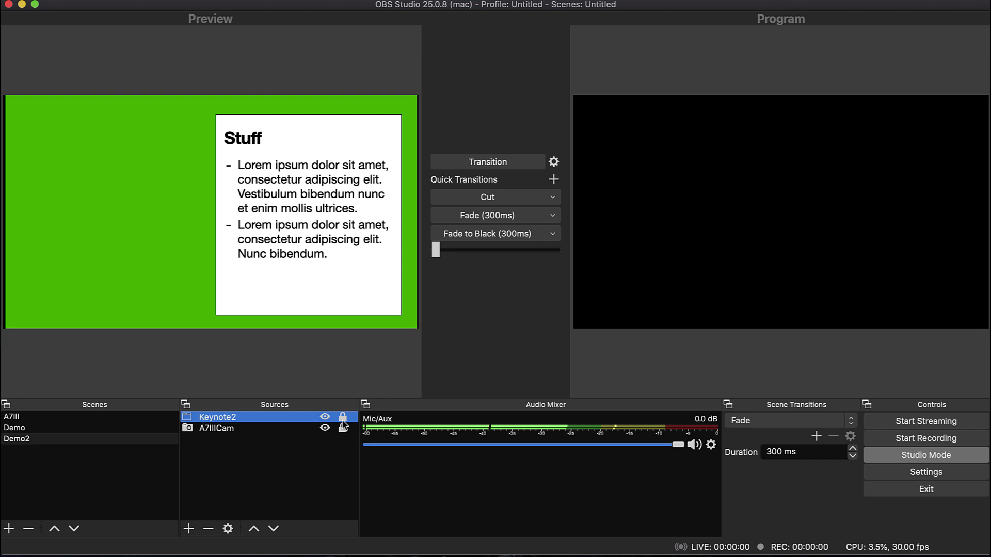
click(342, 417)
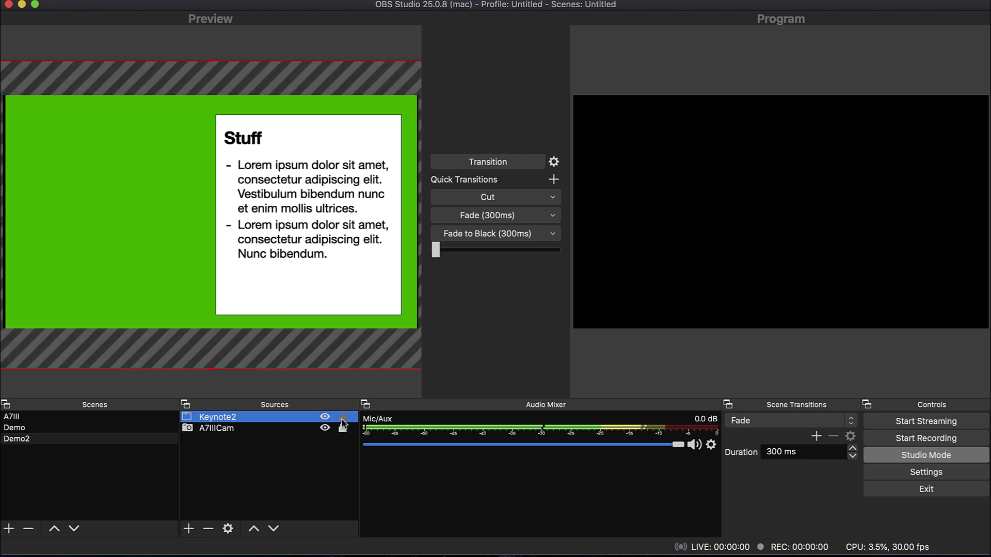
Step: Open the Filters window for Keynote2 from its right-click menu in the Preview
right_click(196, 227)
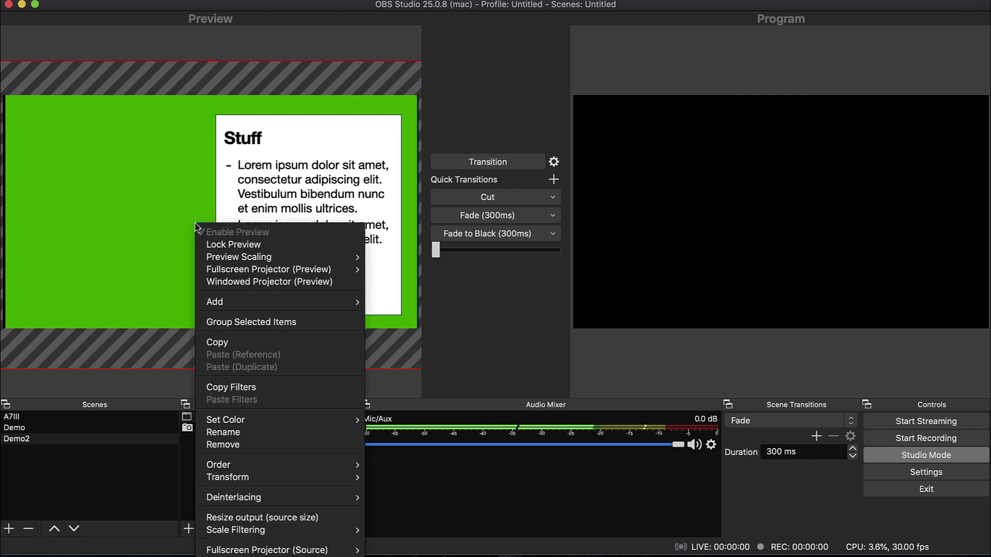
click(195, 216)
right_click(176, 140)
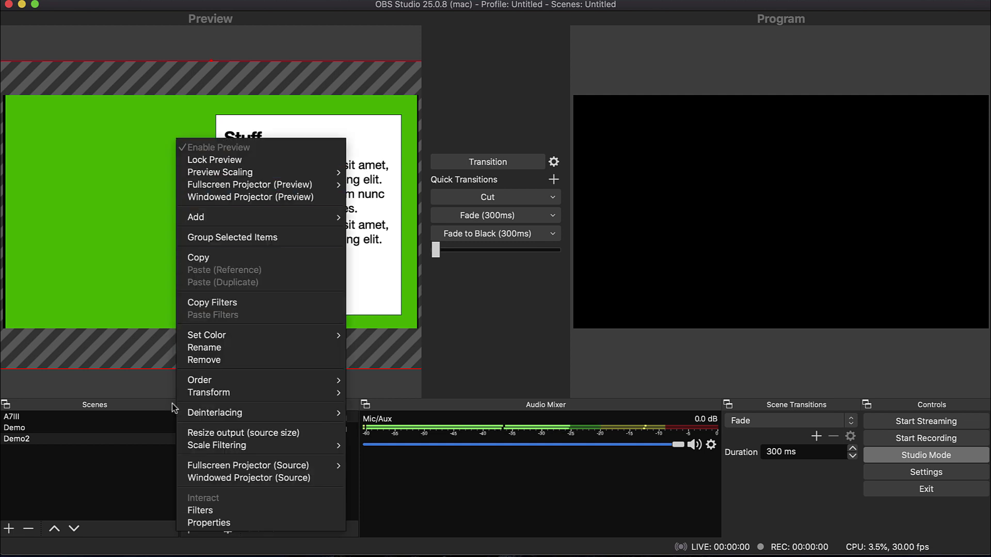
click(197, 509)
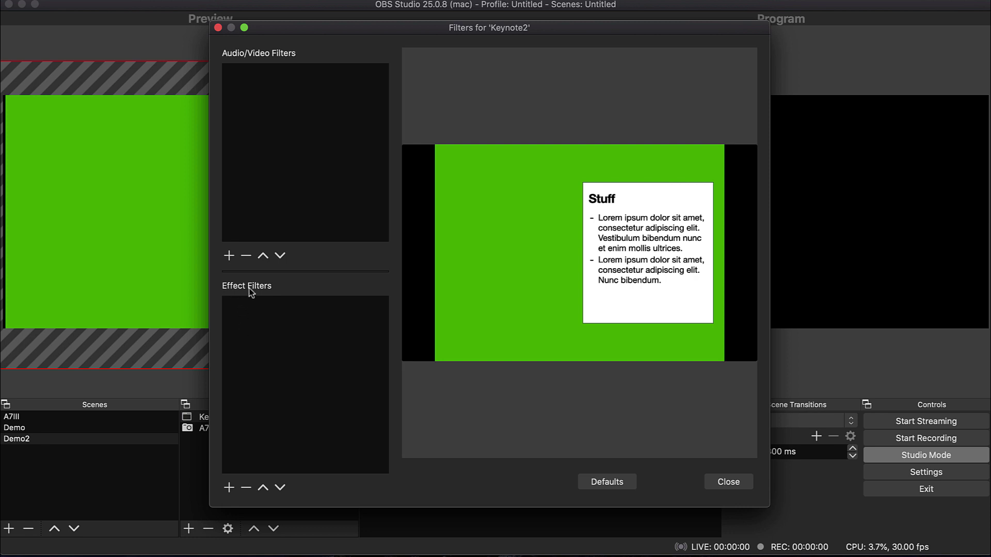
Step: Add a Chroma Key effect filter to Keynote2, keeping its default name
click(230, 487)
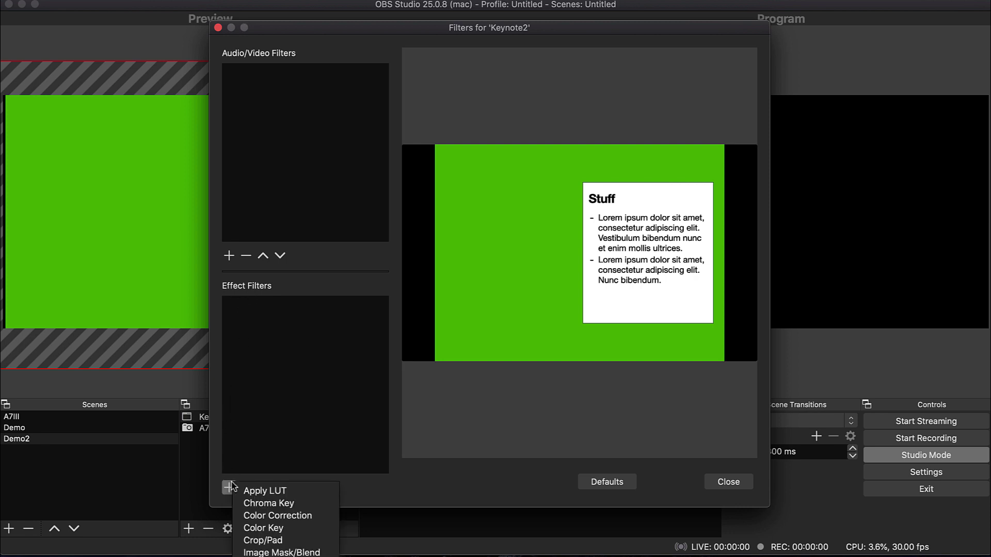
click(255, 502)
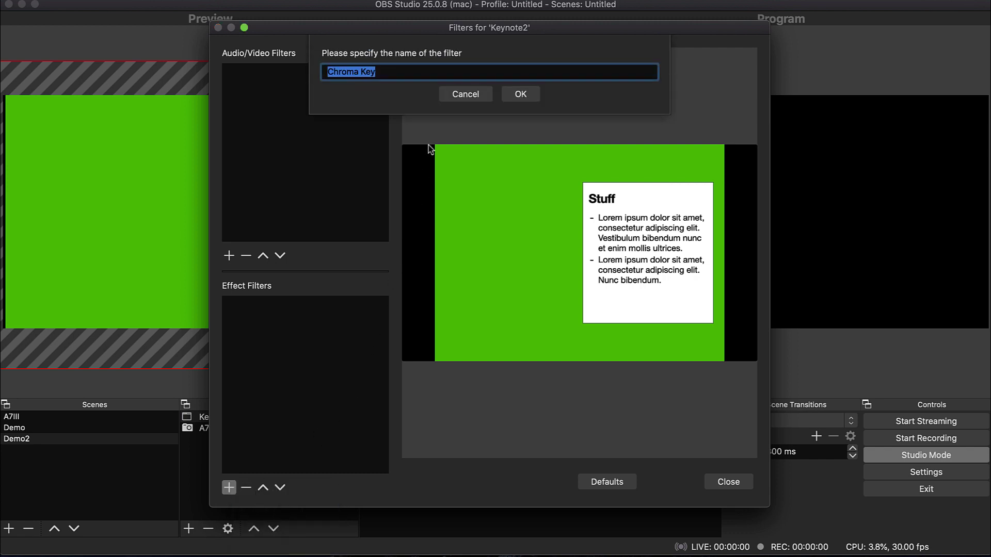
click(520, 95)
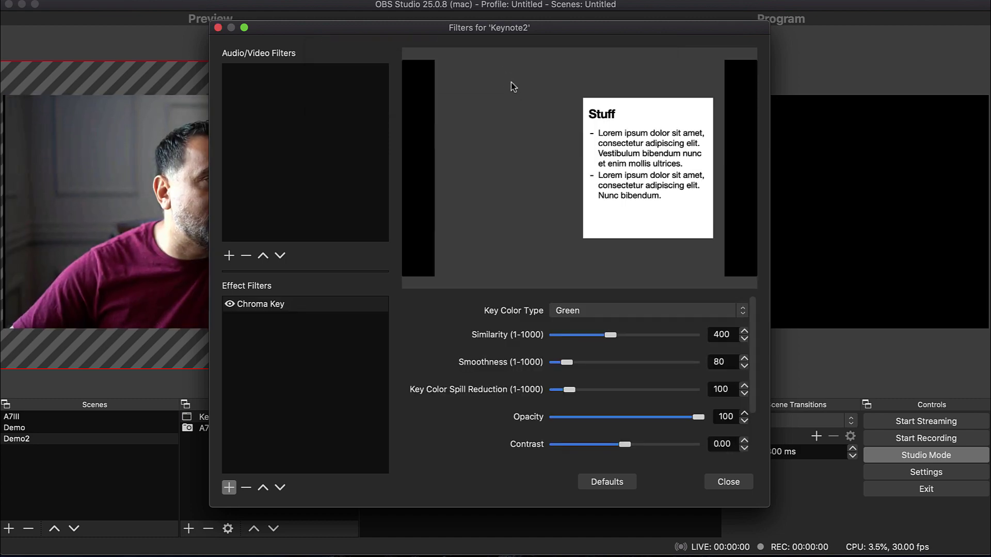
Step: Move the Filters window aside, try Blue then Green as key colour, and test Opacity
drag(524, 29, 715, 44)
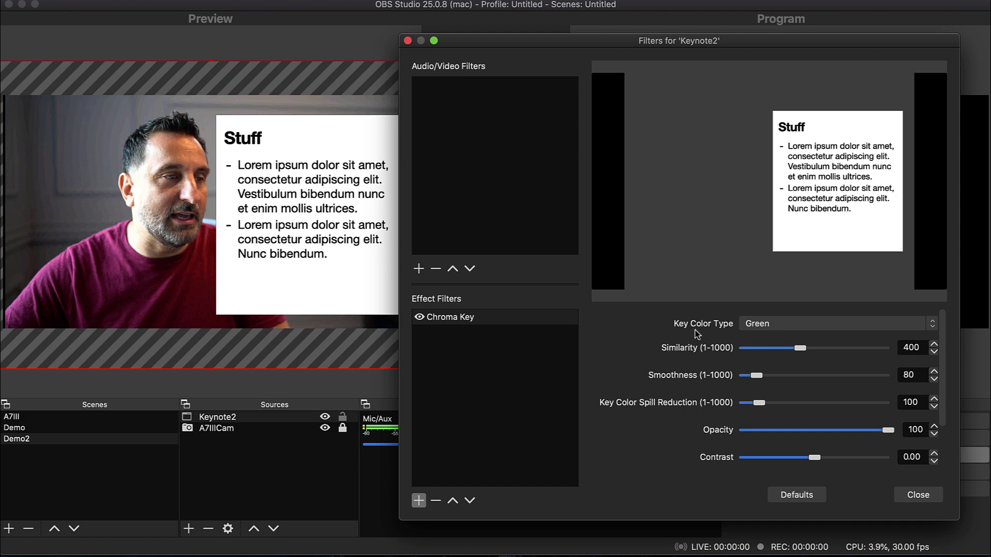
click(775, 331)
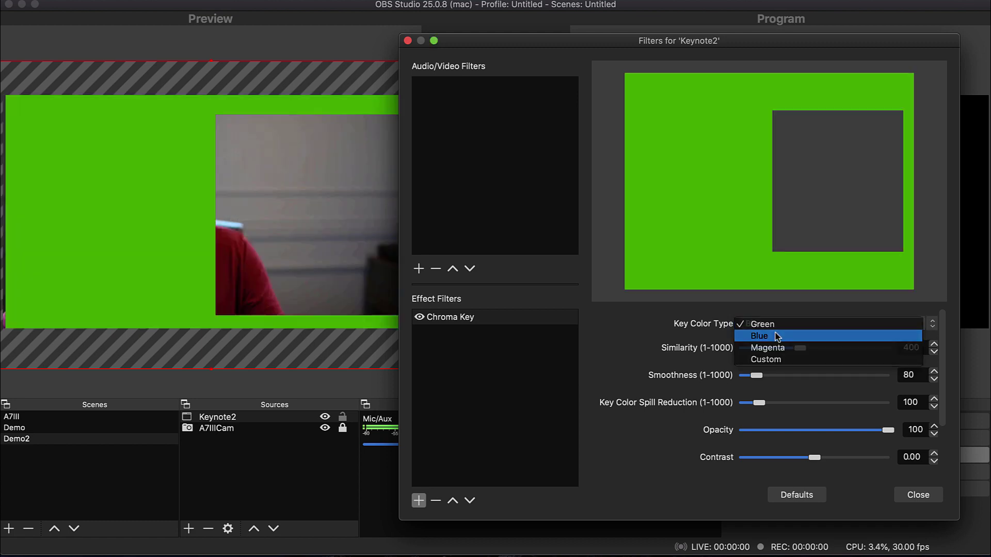
click(776, 336)
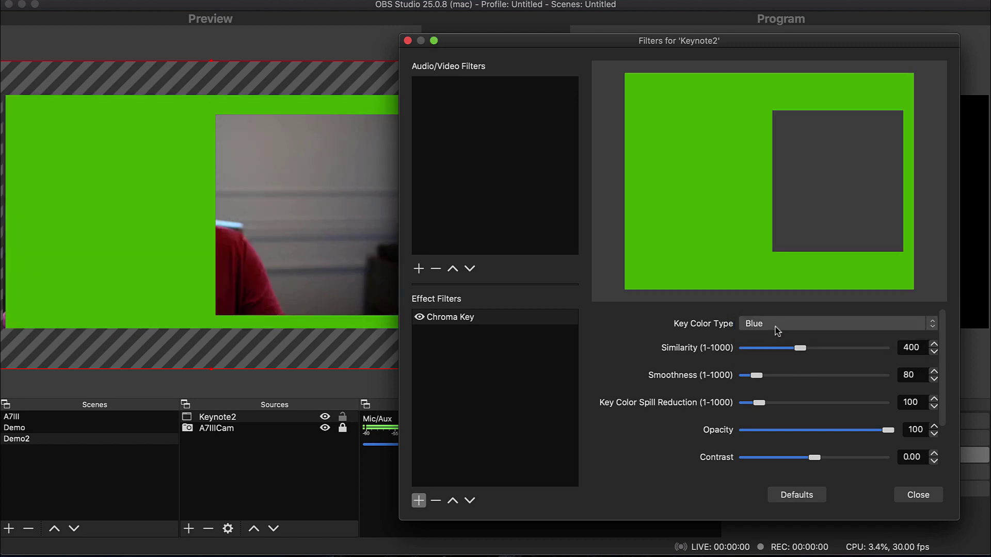
click(776, 325)
click(776, 314)
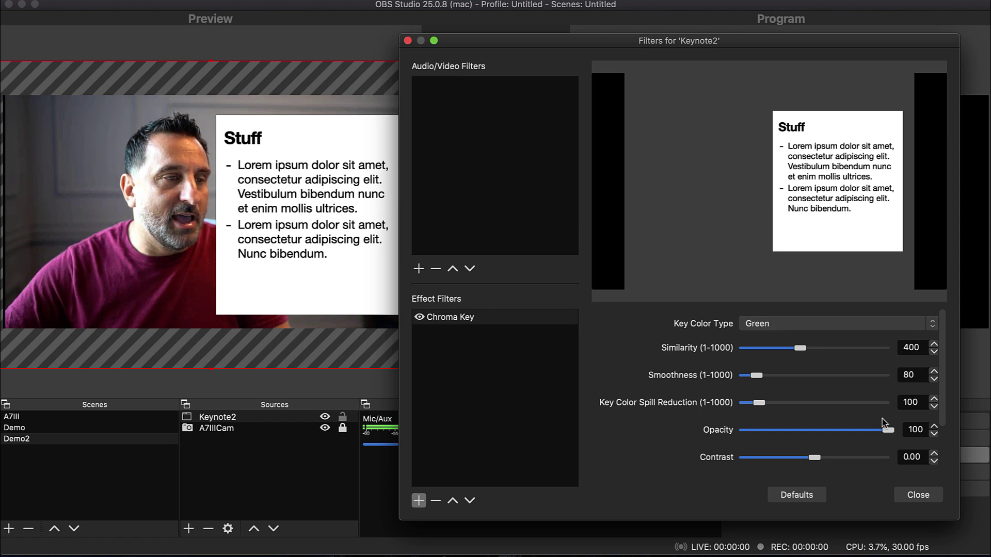
mouse_move(886, 430)
mouse_down()
mouse_move(771, 433)
mouse_move(888, 430)
mouse_up()
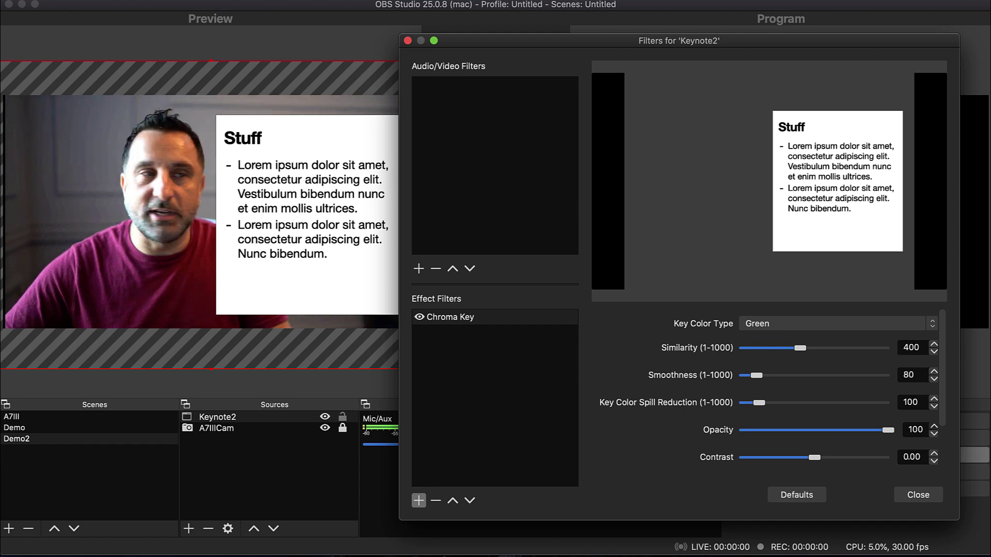
Step: Advance Keynote builds and slides until the second bullet ending 'Nunc bibendum.' appears keyed
key(super+Tab)
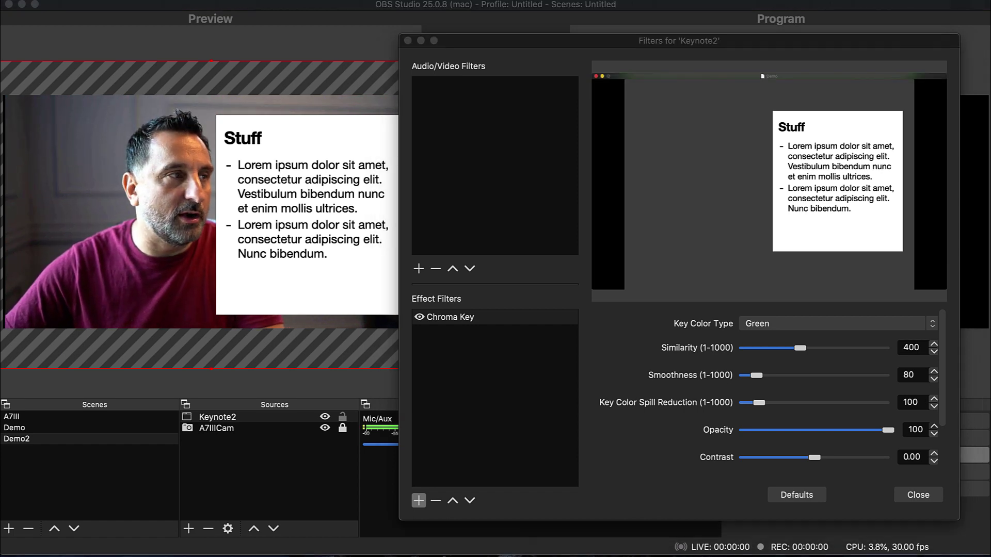
key(Right)
key(Right)
key(Right)
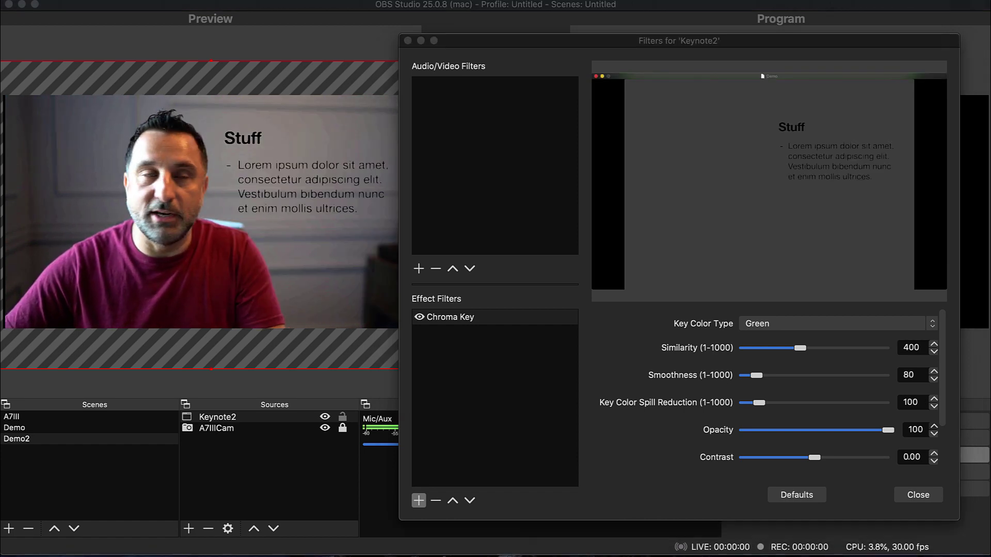
key(Right)
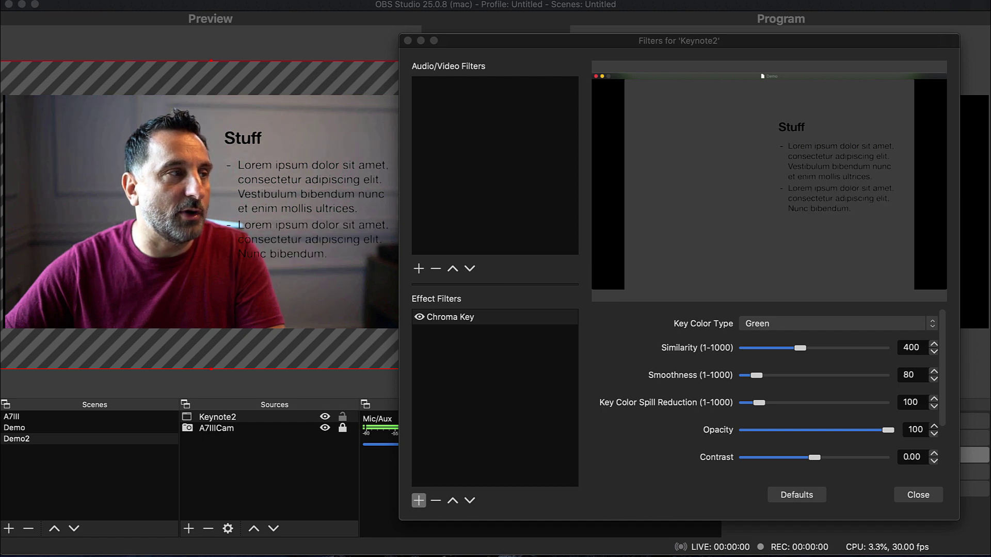
key(Right)
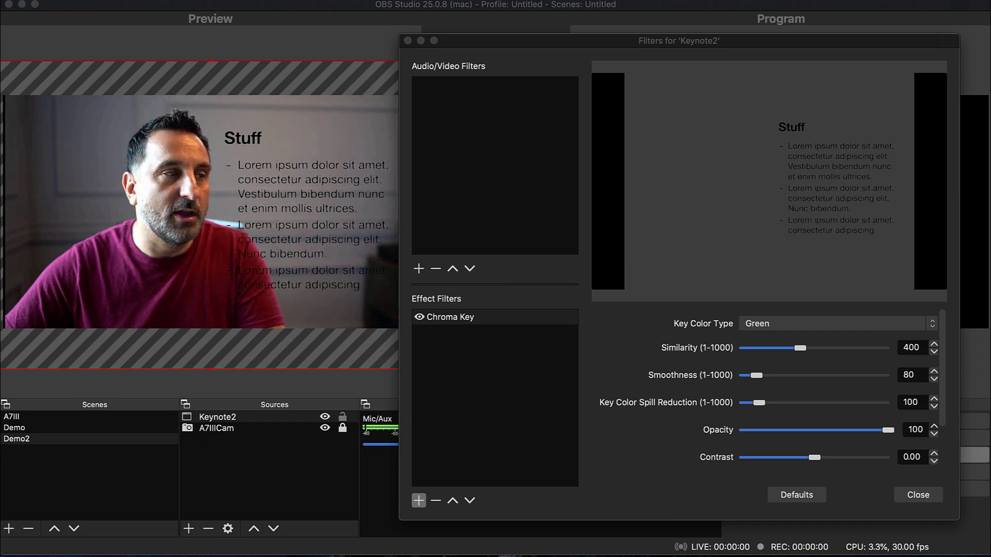
key(Right)
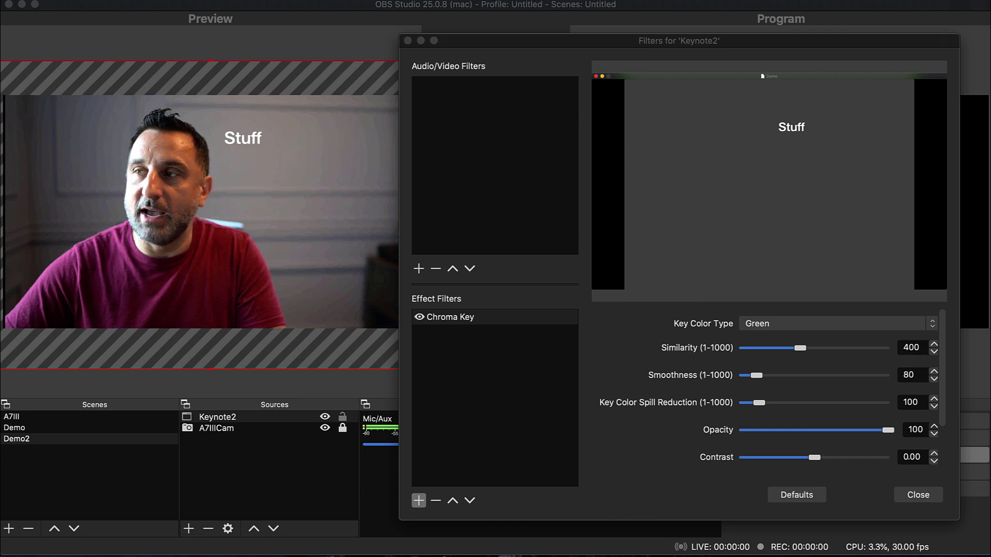
key(Right)
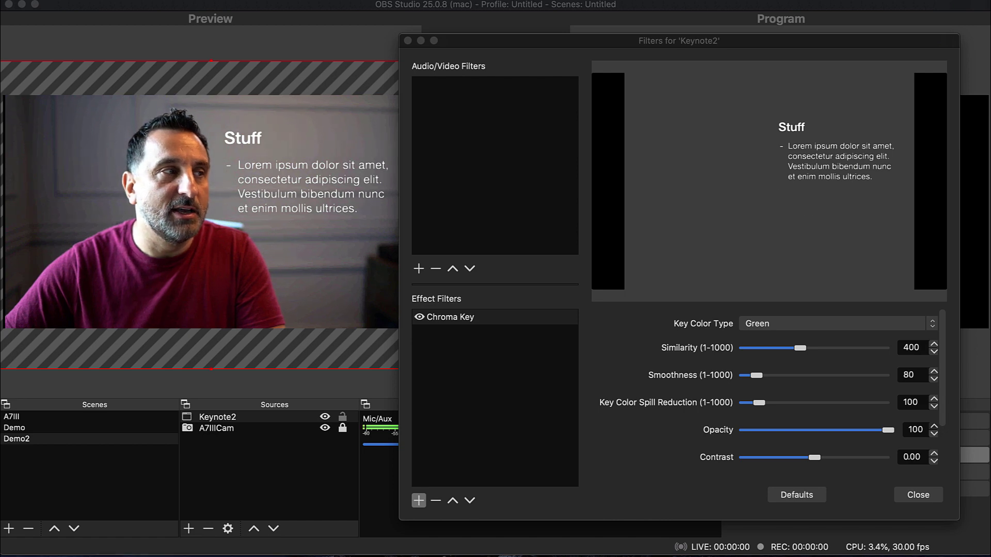
key(Right)
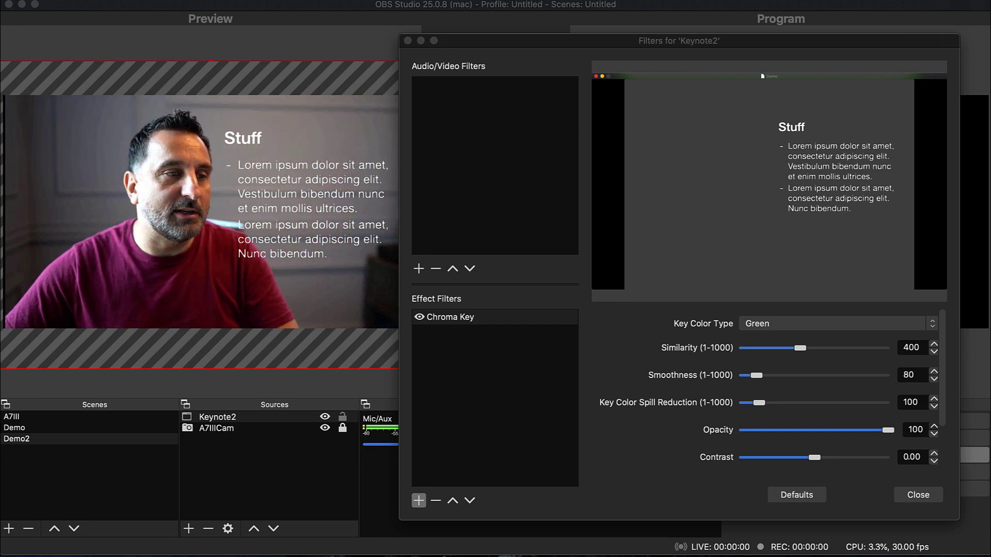
Step: Close the Keynote2 Filters dialog and shift the OBS window up and right
click(919, 495)
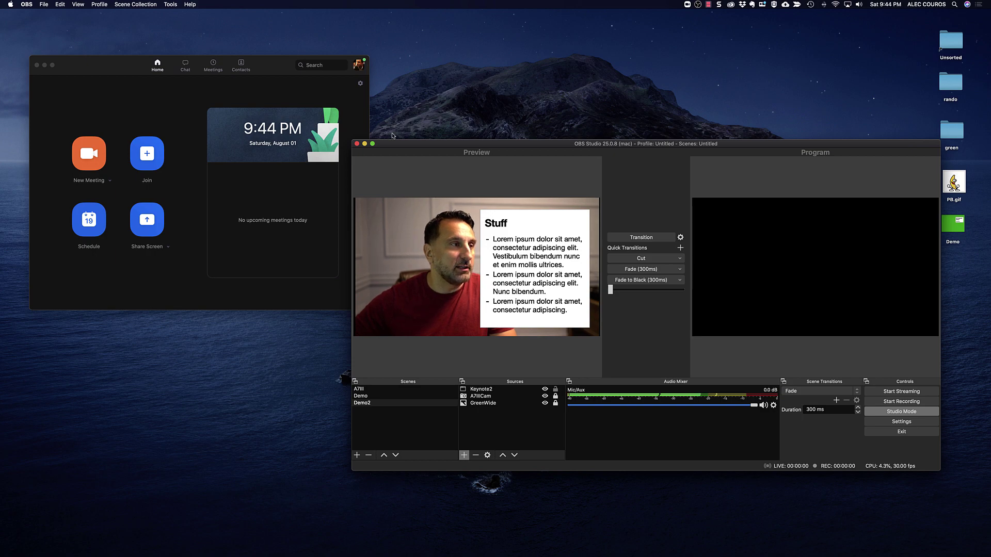
drag(393, 146, 411, 103)
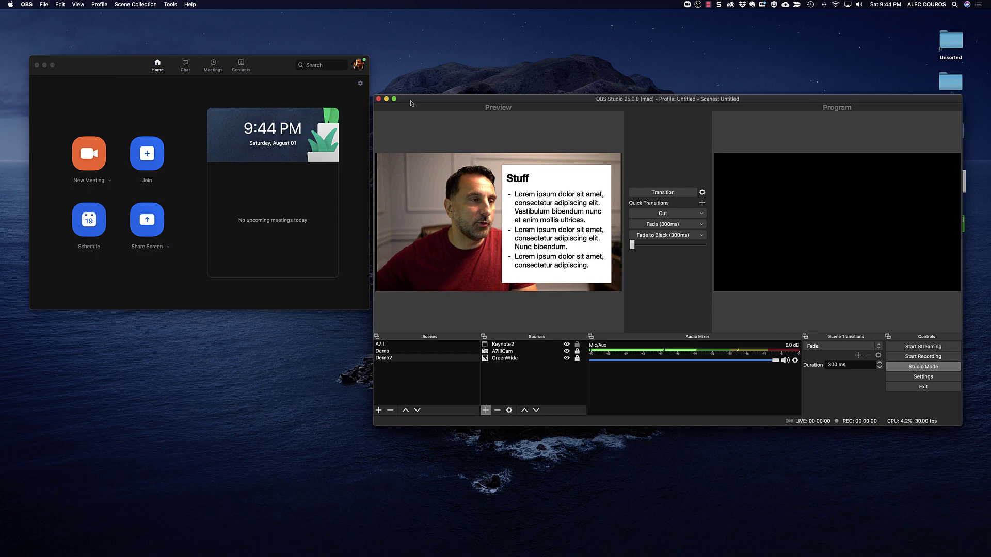
Step: Start a new Zoom meeting, leave full screen, and move the window down-left
click(100, 147)
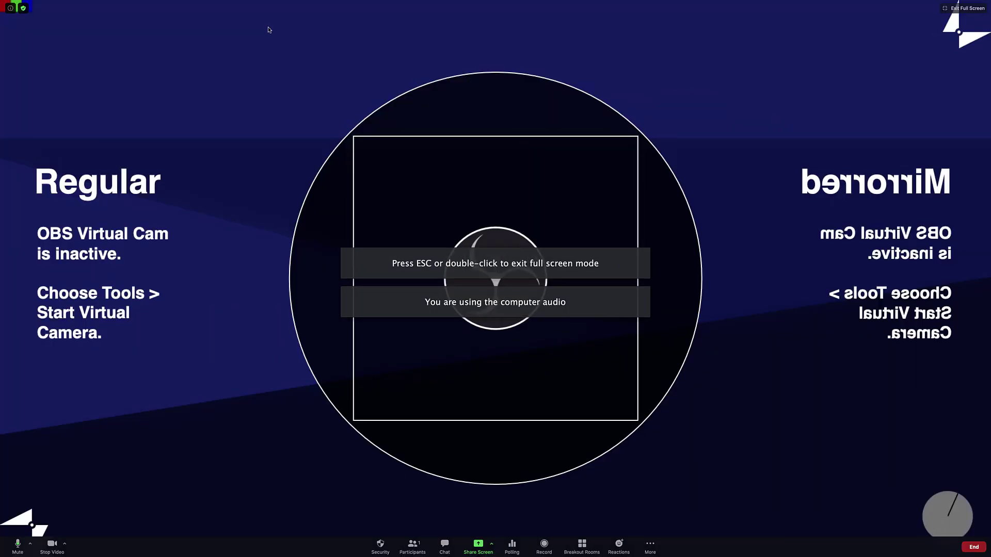
key(Escape)
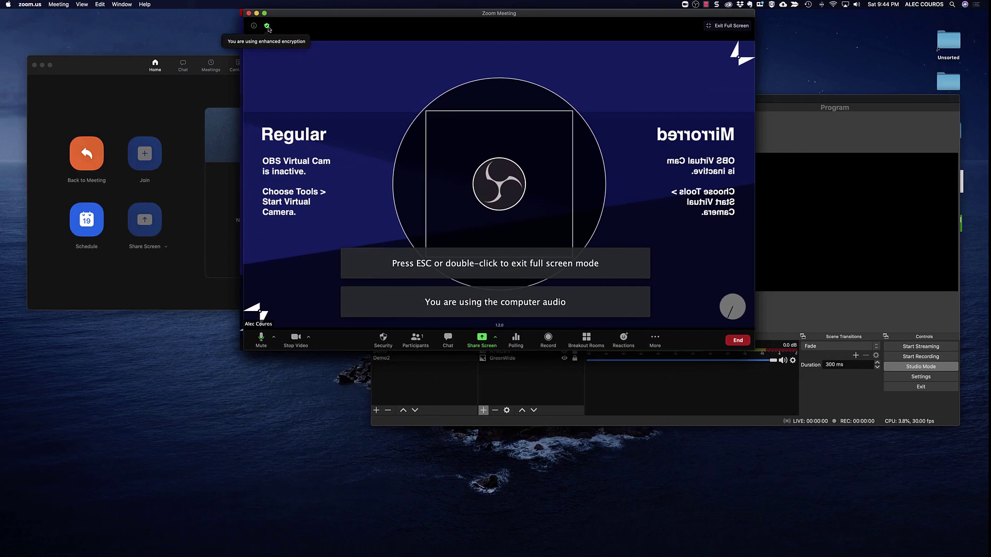
drag(287, 23, 132, 87)
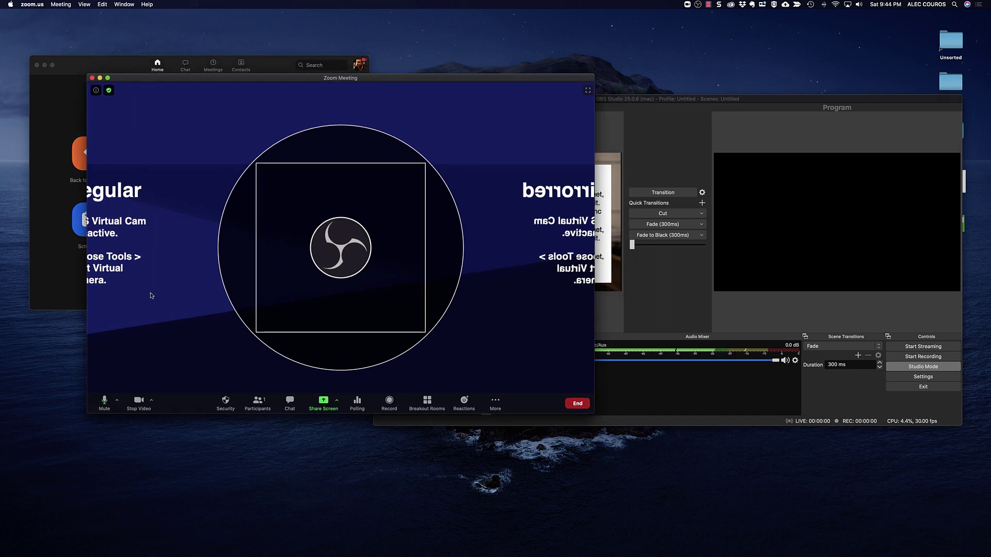
Step: Switch the meeting camera to C922, then back to OBS Virtual Camera
click(151, 400)
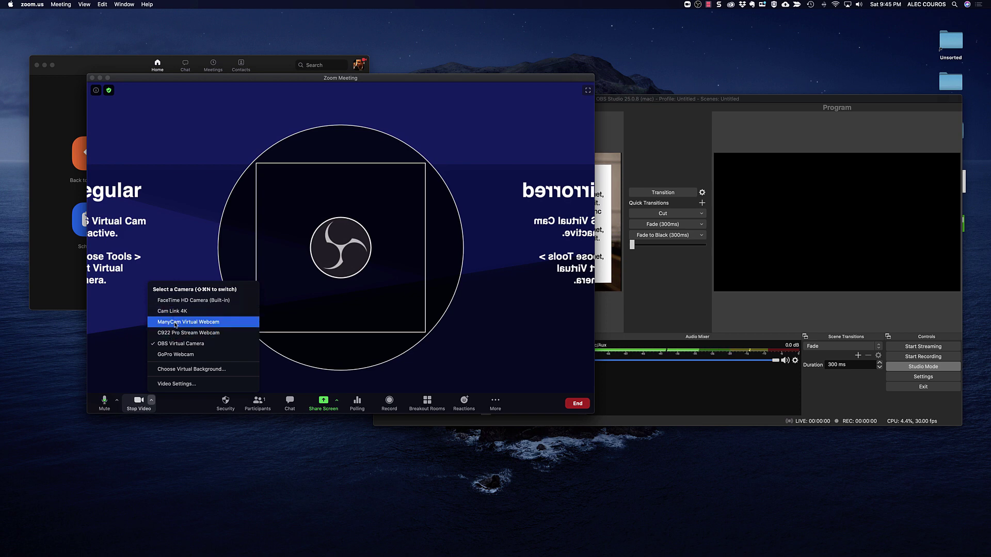
click(174, 333)
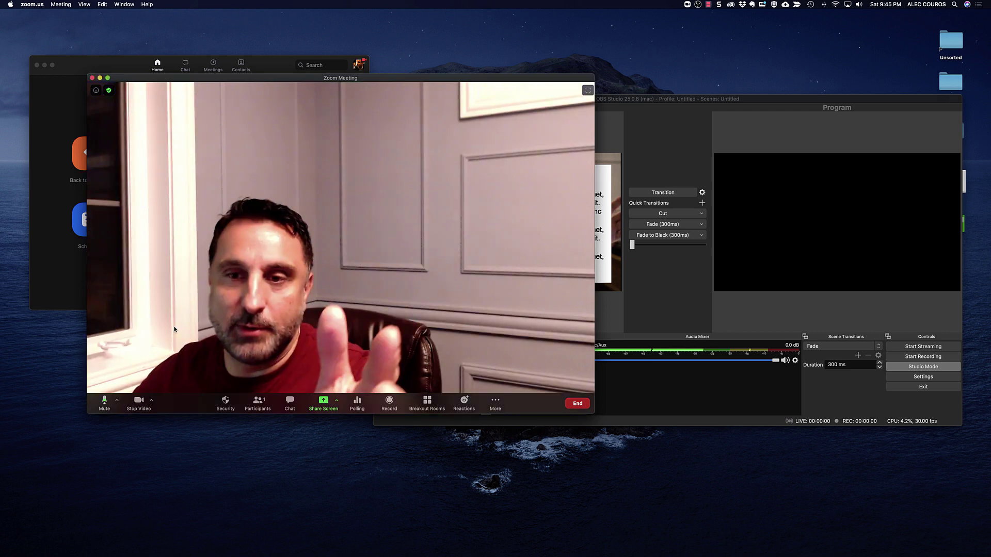
click(152, 400)
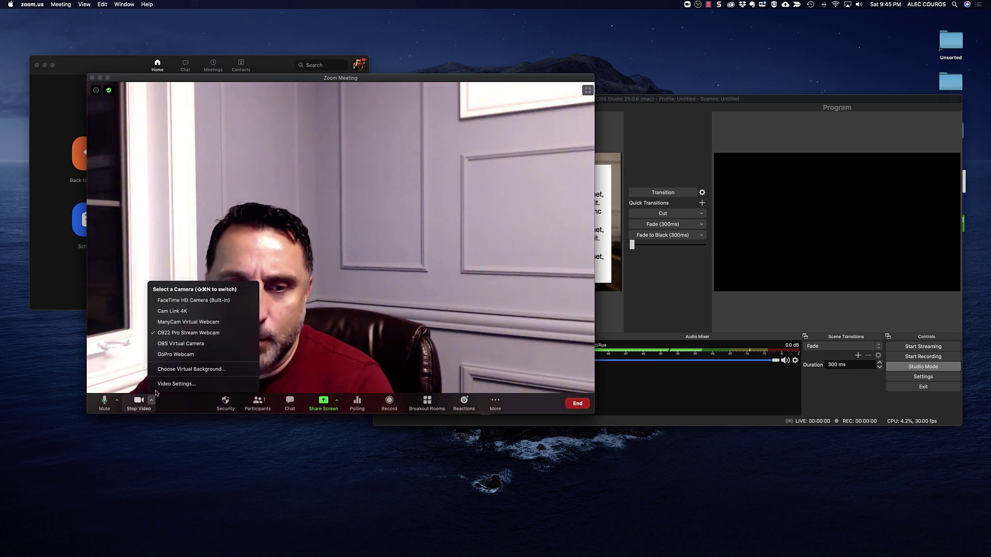
click(171, 345)
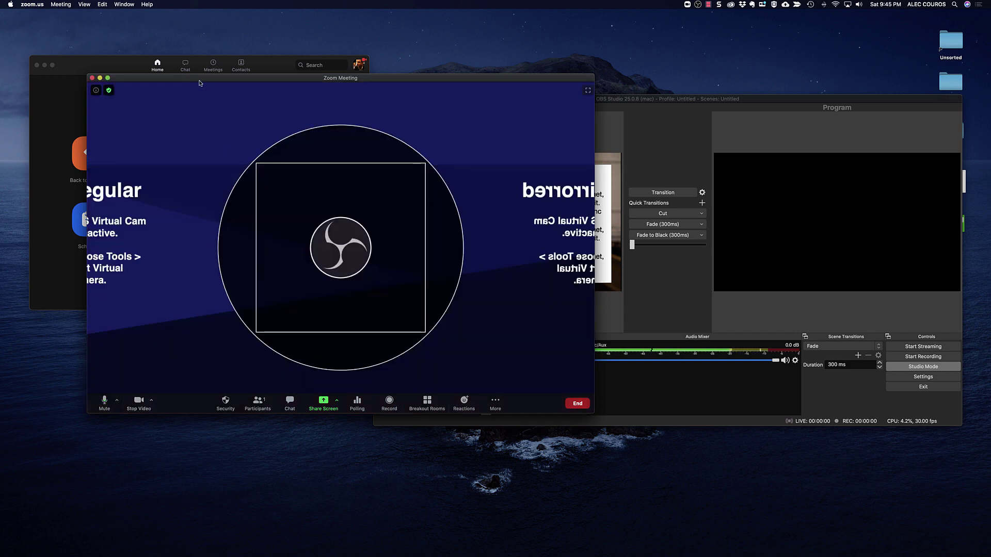
Step: Start the OBS Virtual Camera from the Tools menu
click(599, 104)
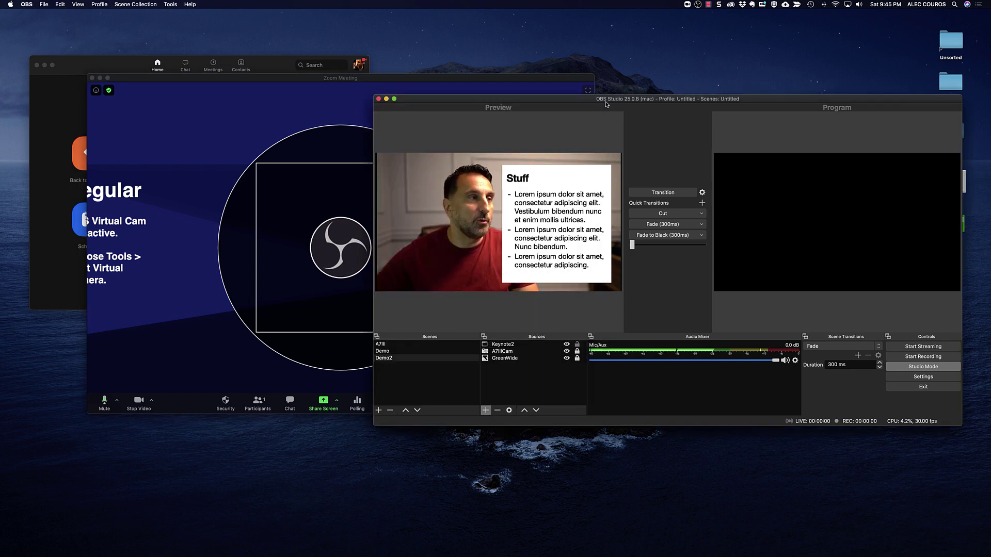
click(169, 5)
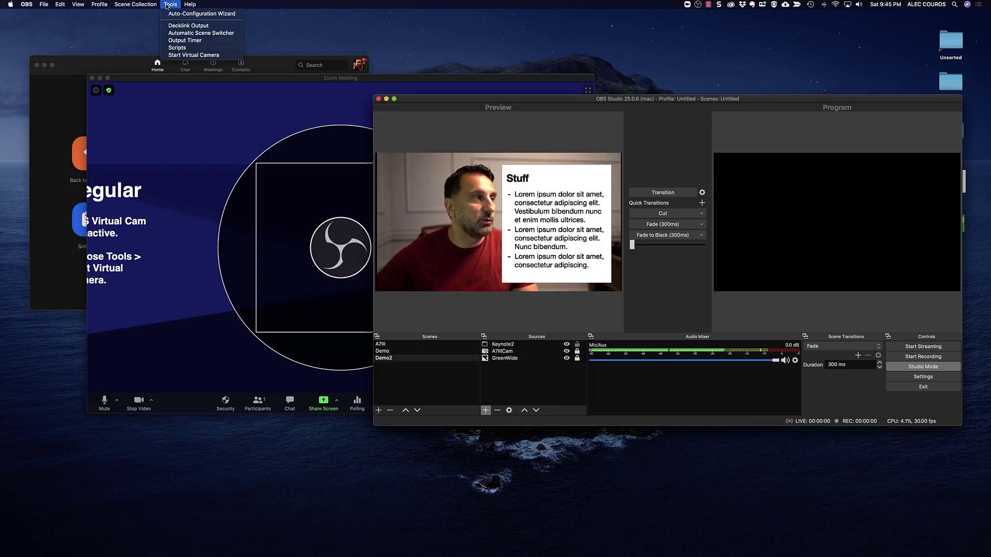
click(182, 56)
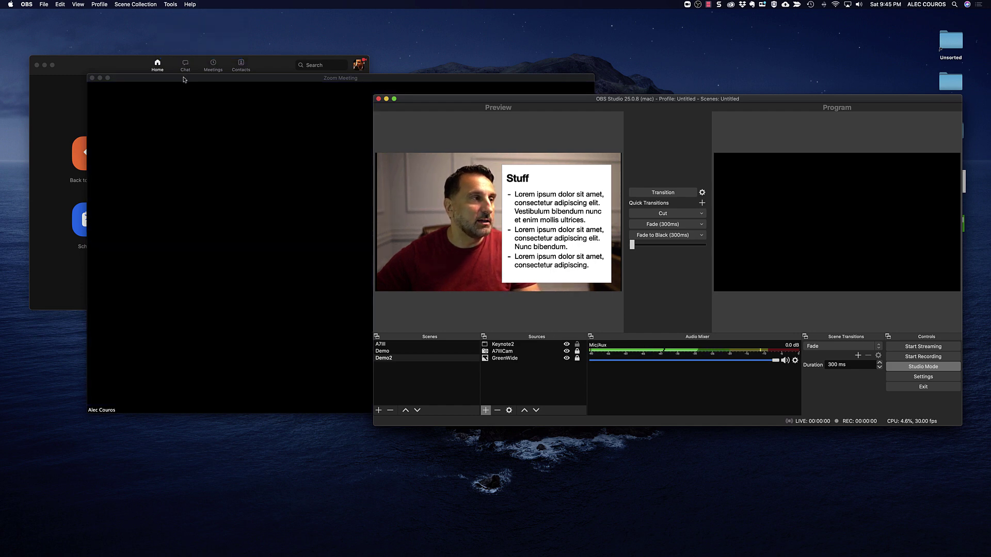
Step: Push the Demo2 scene live to Program with a Studio Mode transition
click(184, 80)
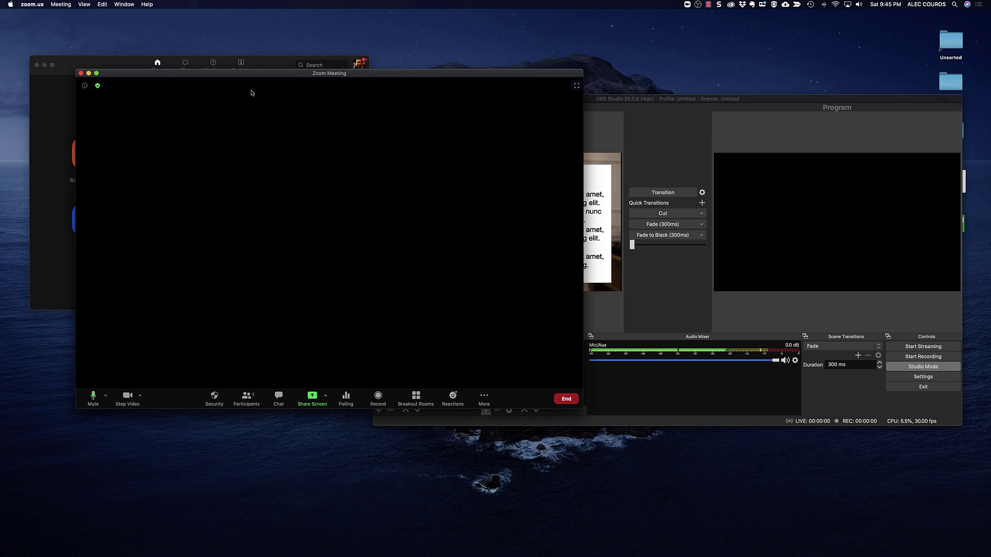
drag(588, 99, 572, 92)
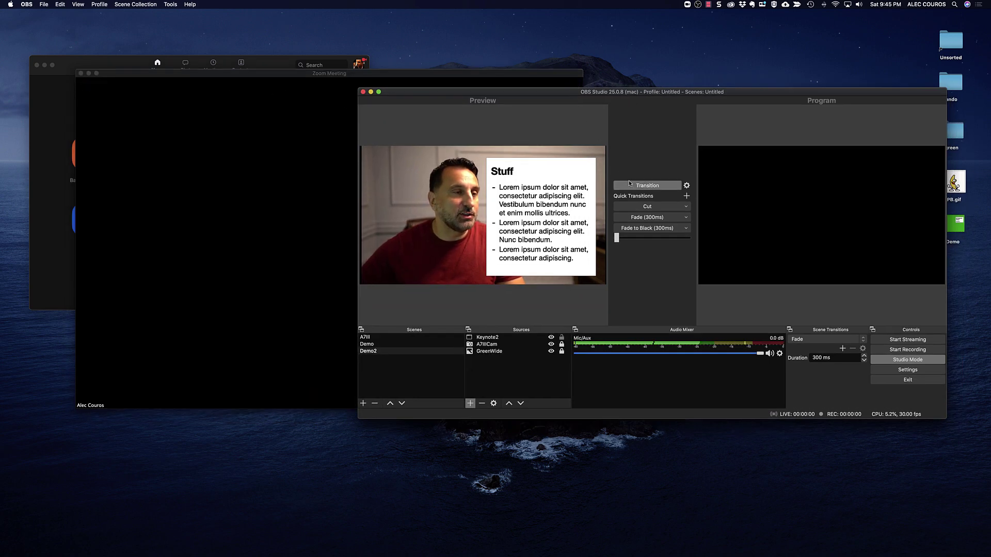
click(647, 185)
Step: Step through the Stuff slides until the title and three bullets appear keyed over the camera
drag(263, 112, 239, 105)
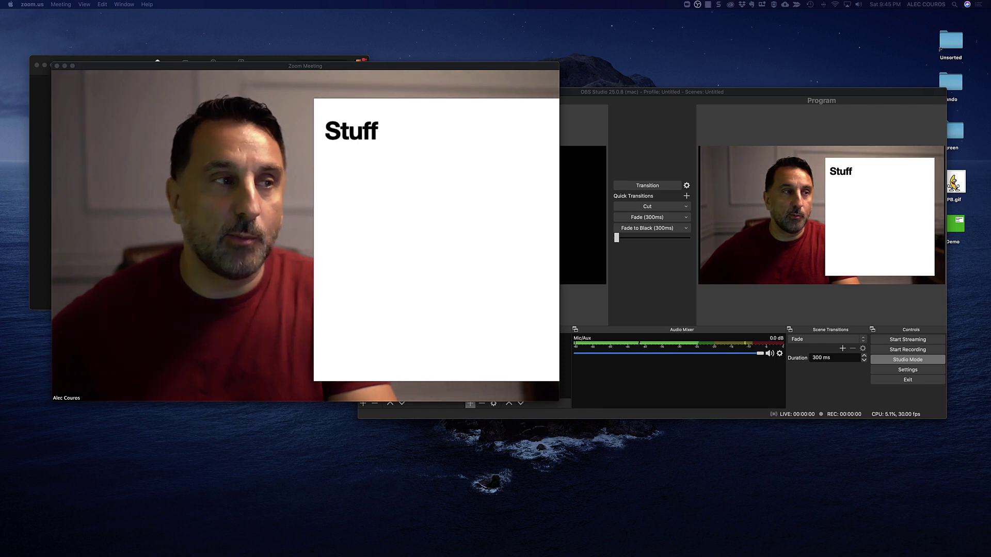
key(Left)
key(Right)
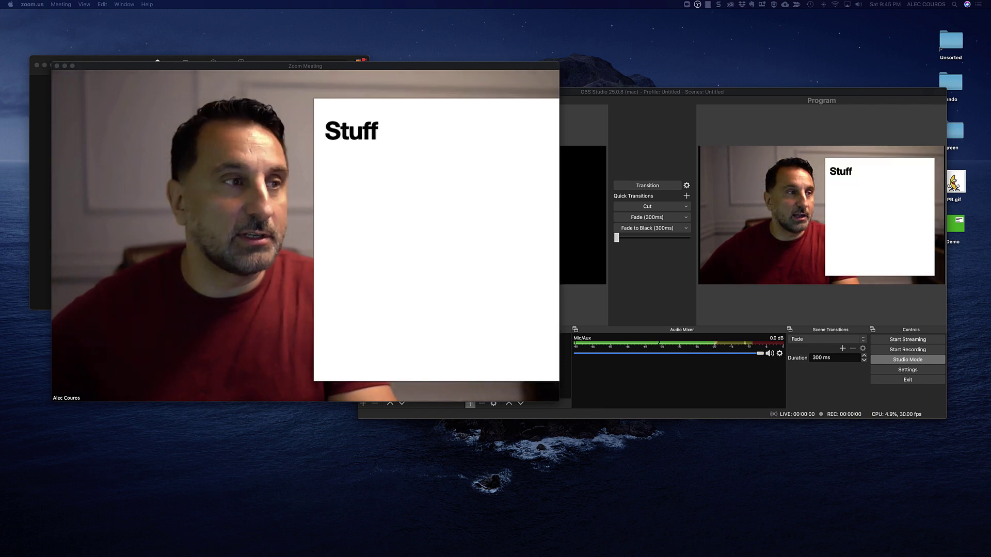
key(Right)
key(Right)
key(Right)
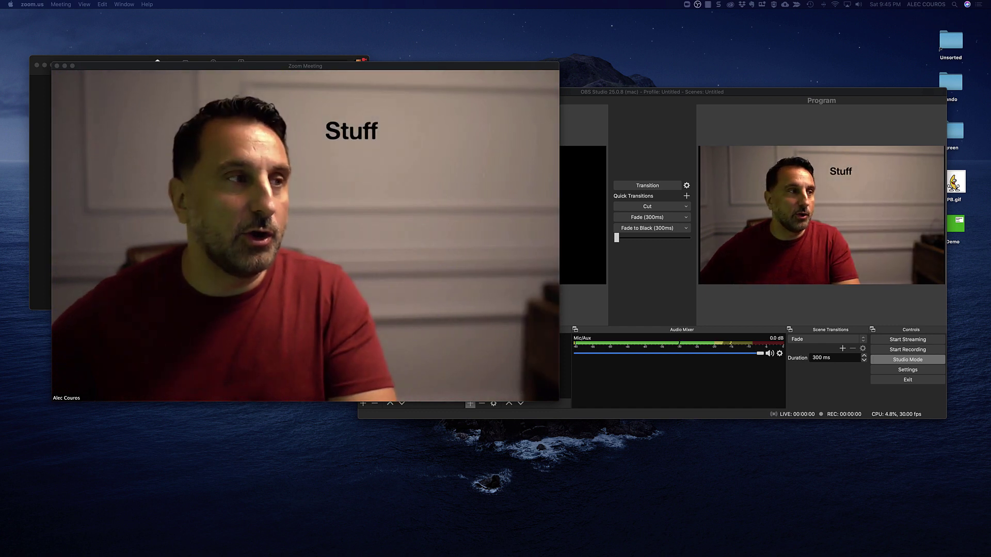
key(Right)
key(Right)
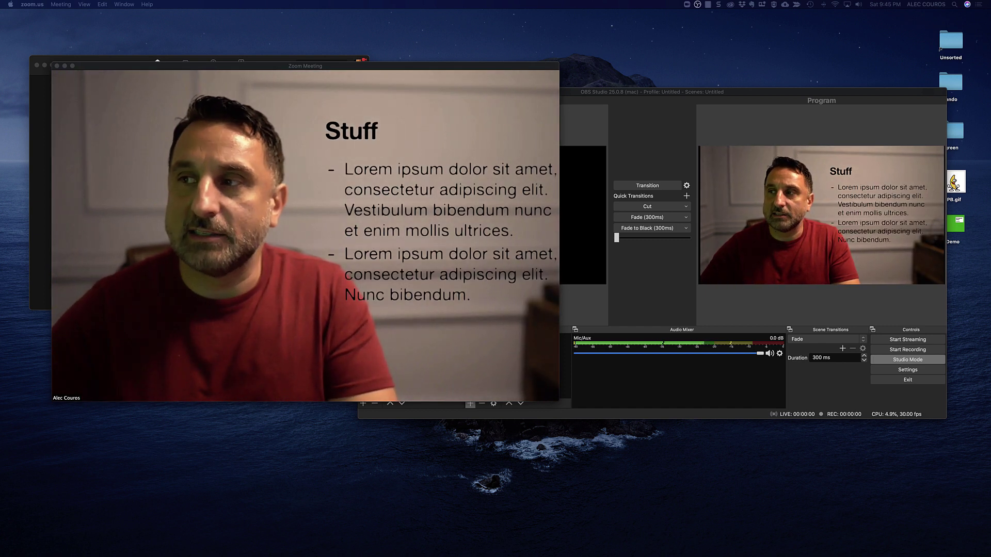
key(Right)
key(Right)
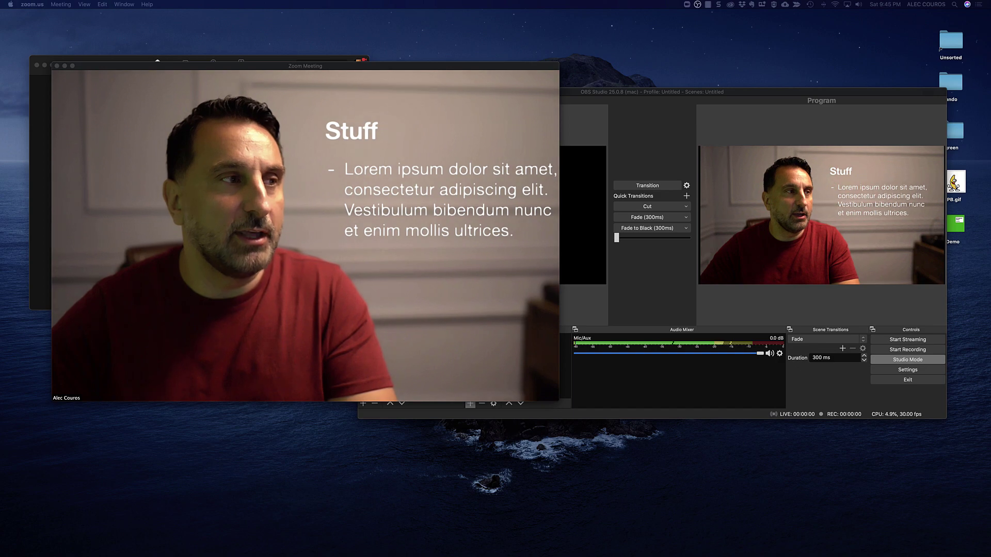
key(Right)
key(Right)
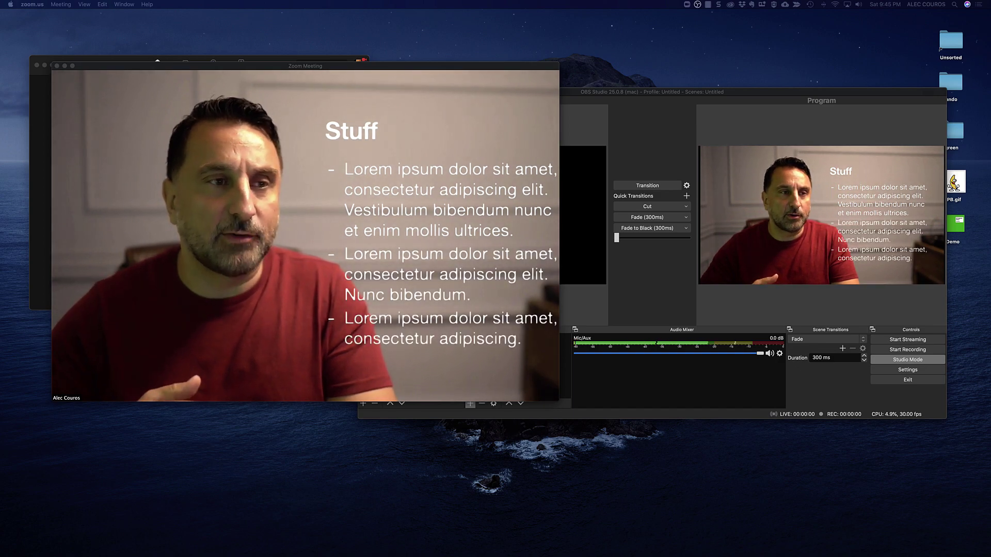
key(Right)
key(Right)
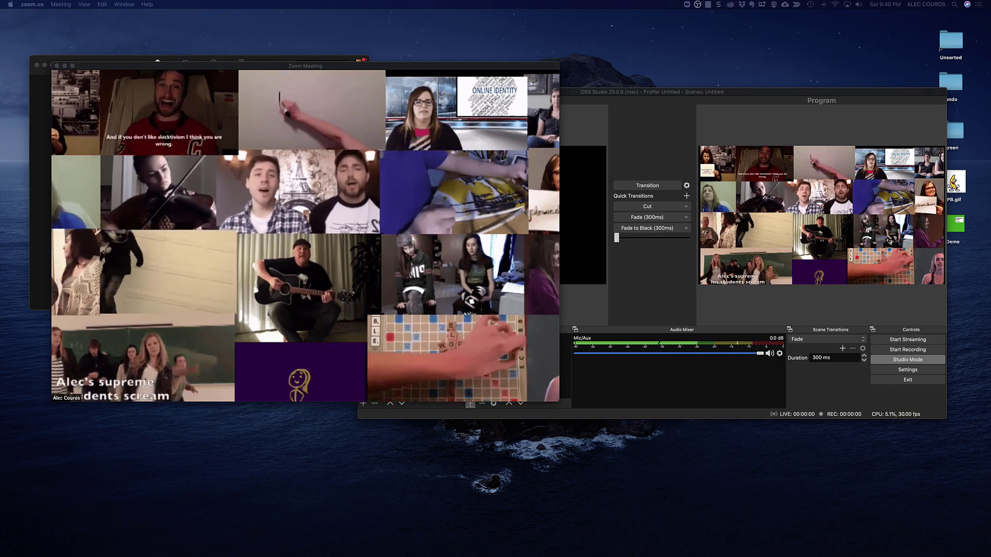
Step: Advance Keynote to the iPad video slide showing a child using Scratch
key(Right)
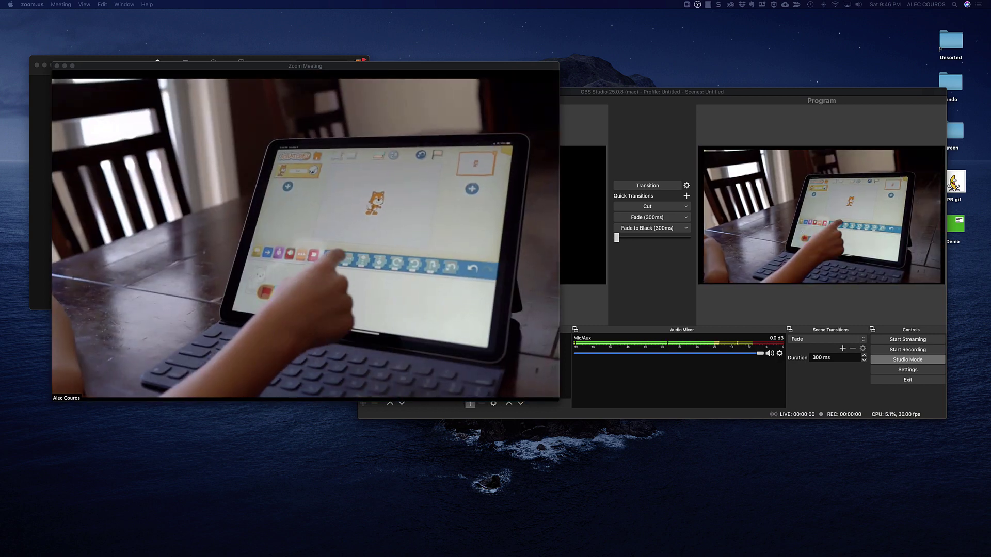